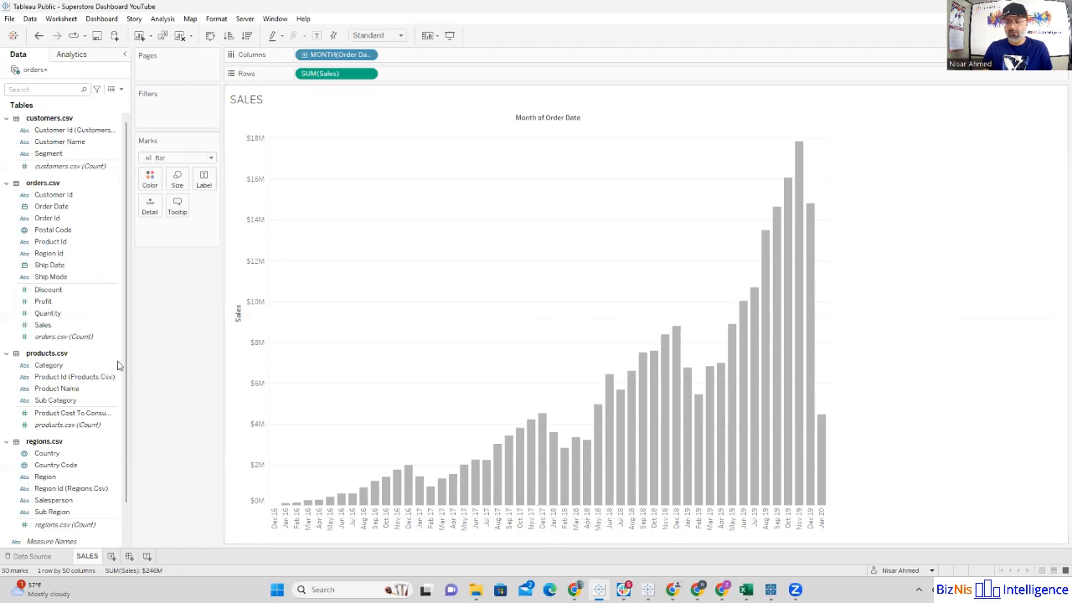
Step: Add Profit to the rows after Sales and set its mark type to Line
drag(72, 303, 430, 73)
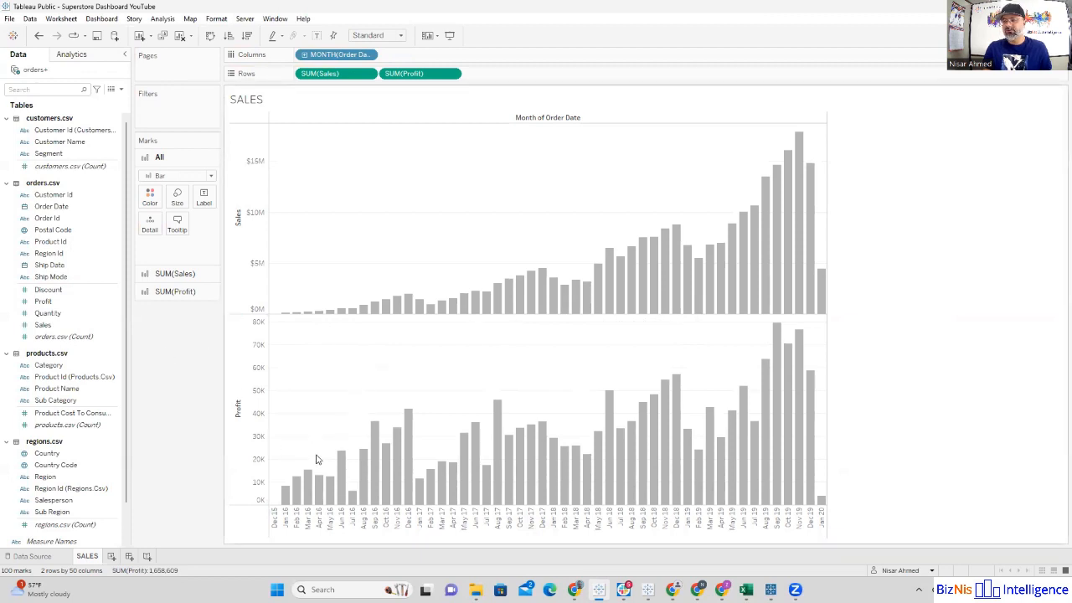
mouse_move(406, 475)
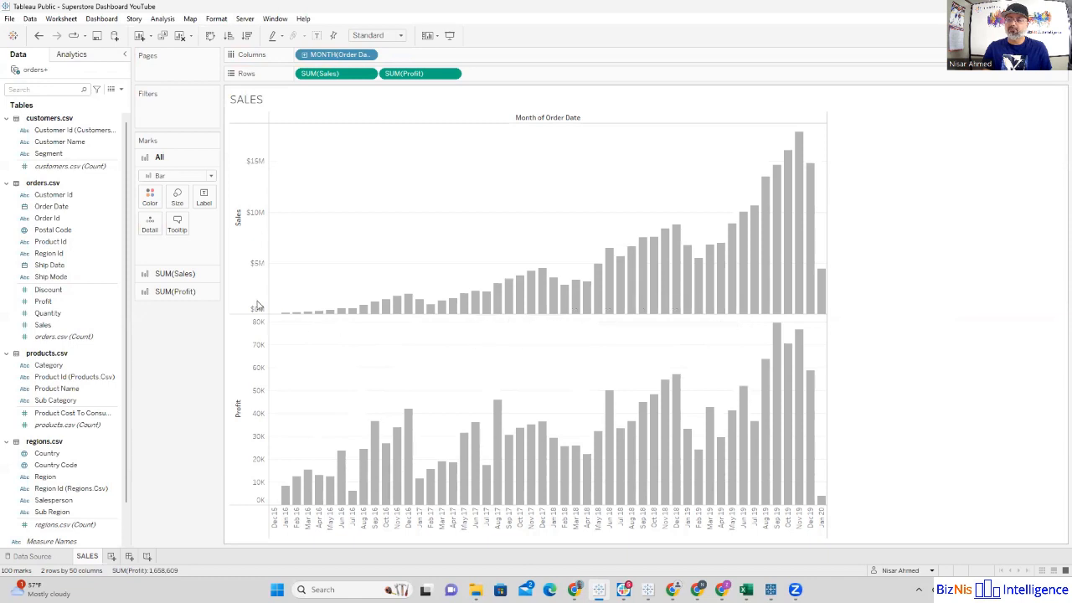
click(172, 274)
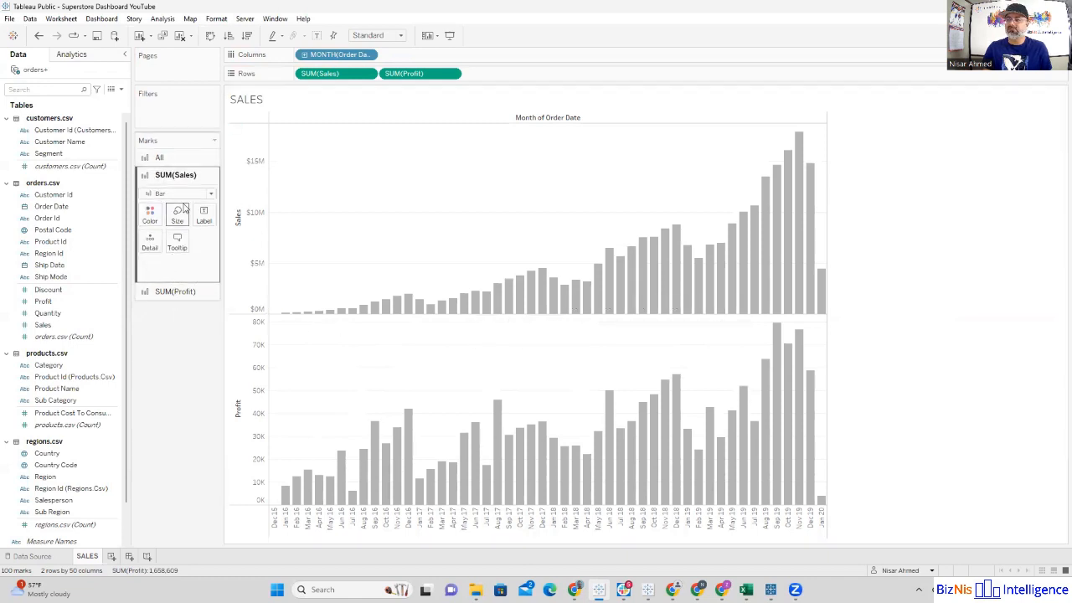
click(186, 292)
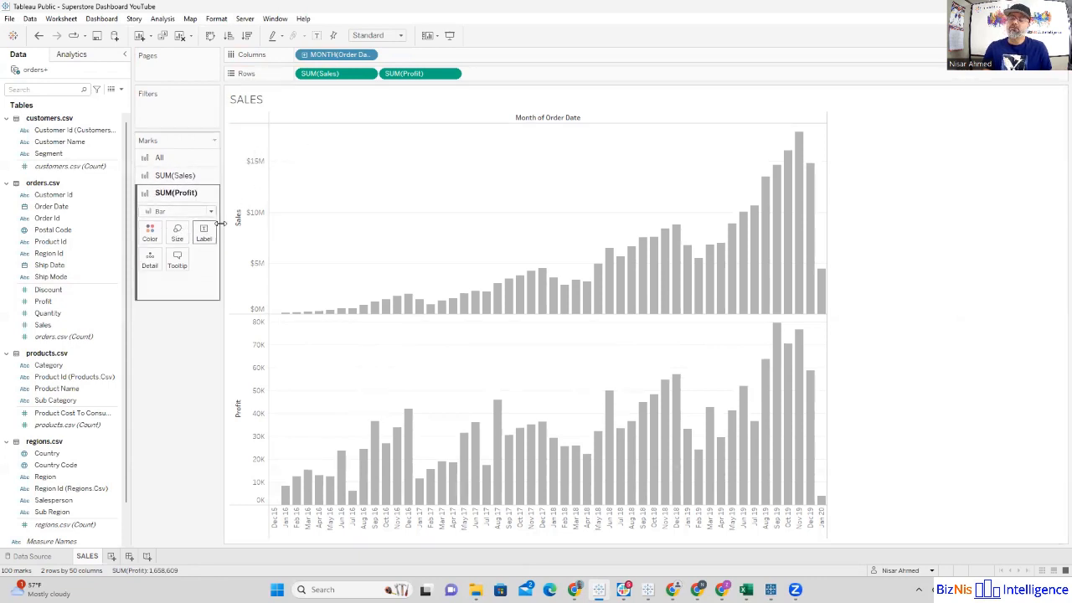
click(210, 213)
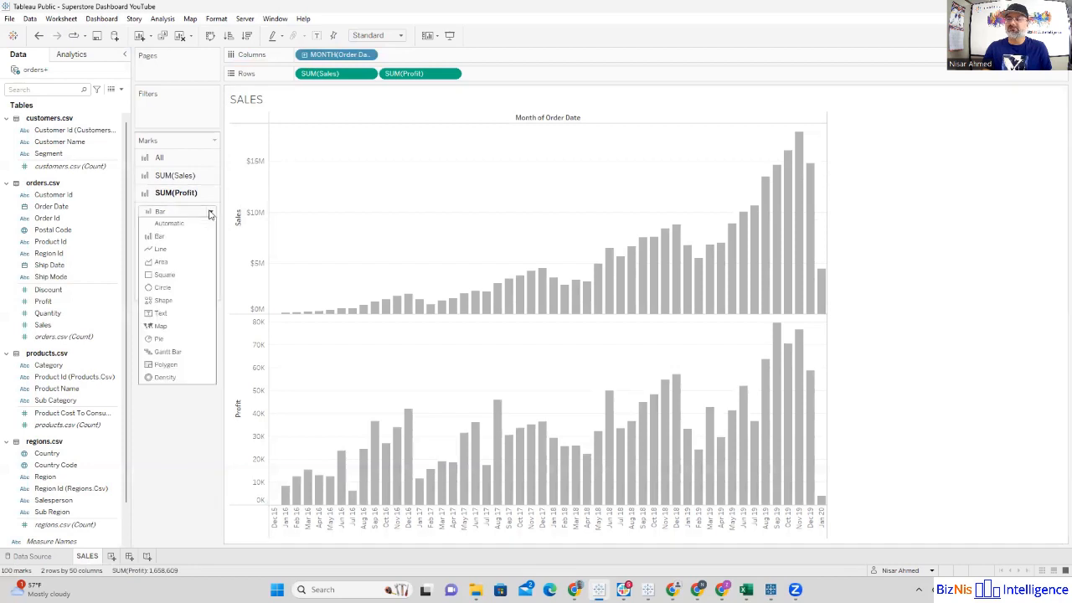
click(163, 249)
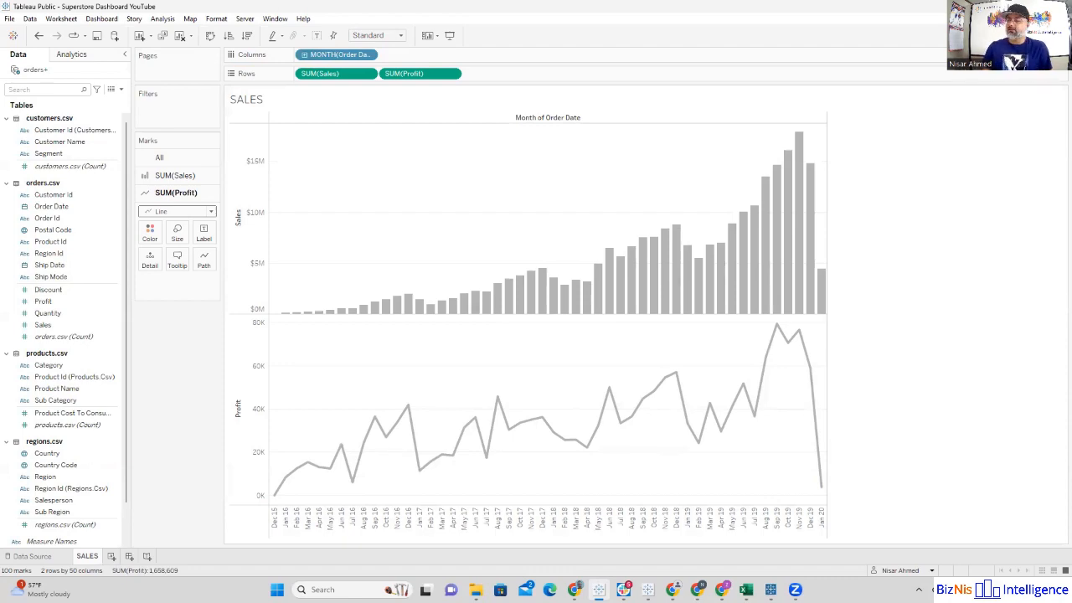
Step: Combine the Profit line with the Sales bars in one chart using a dual axis
click(673, 589)
scroll(67, 369, down, 2)
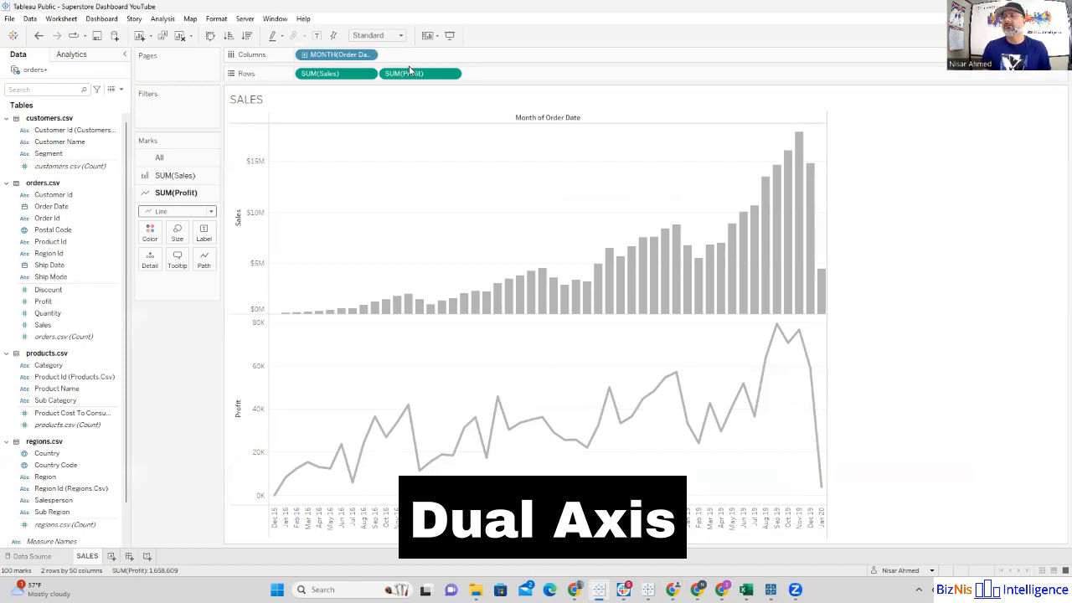
click(452, 75)
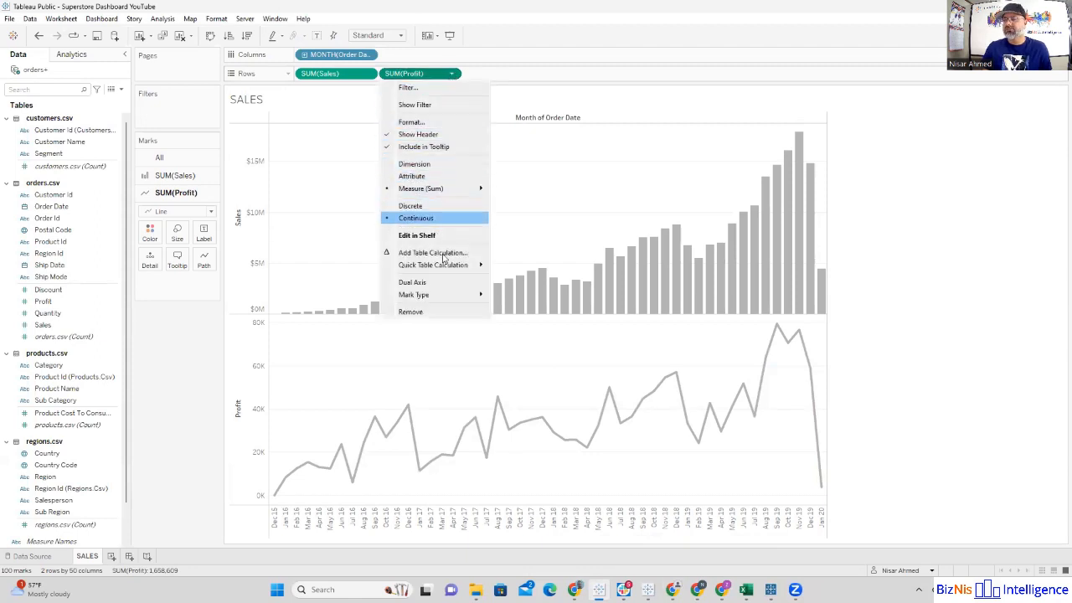
click(436, 288)
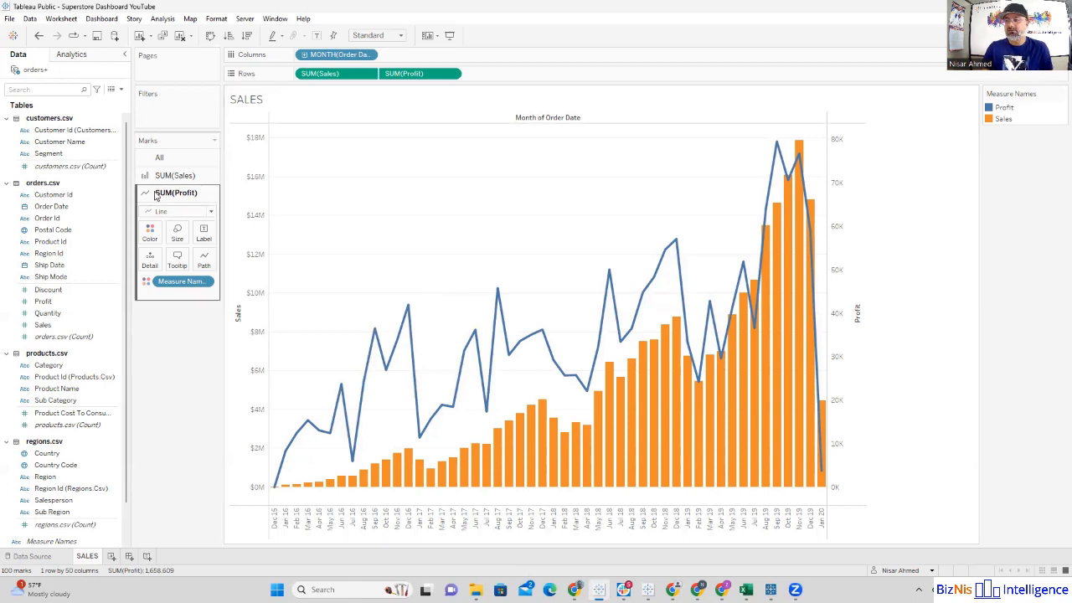
Step: Recolor the measures from the Automatic palette, making Profit gray and Sales blue
click(151, 238)
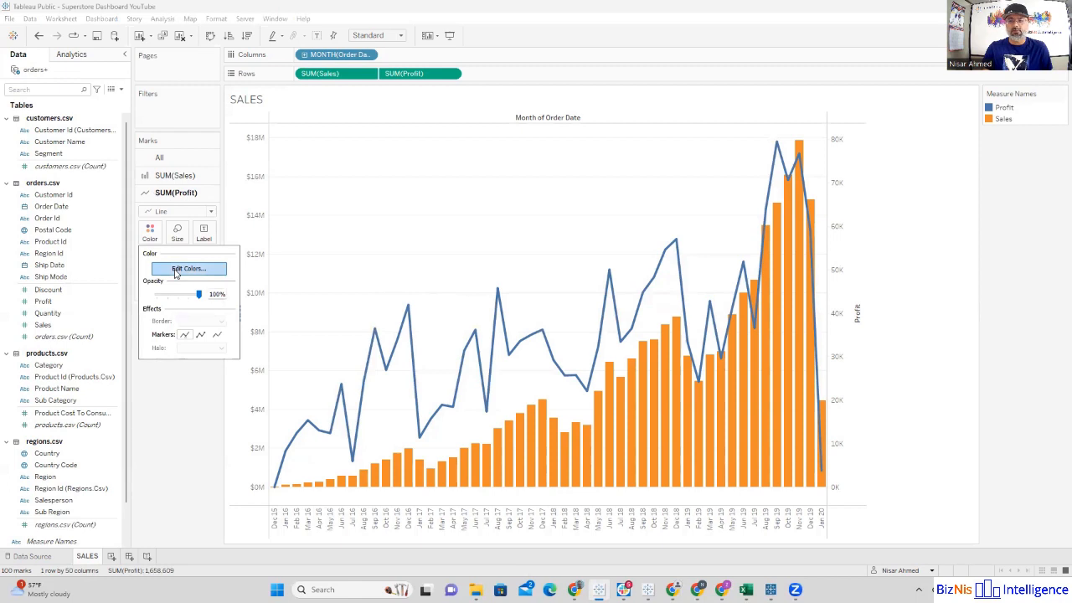
click(186, 269)
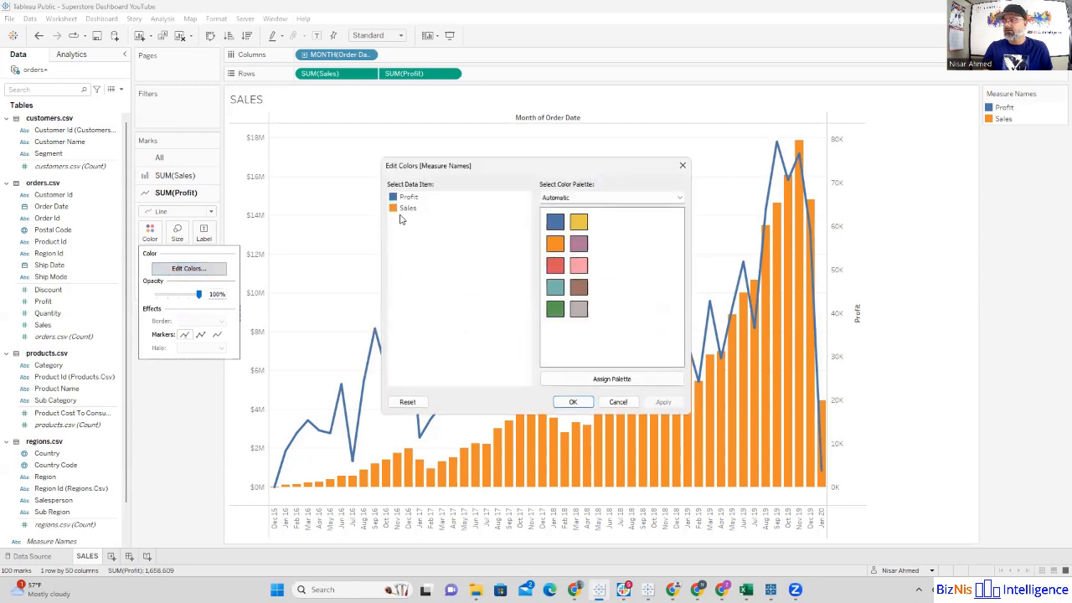
click(407, 197)
click(578, 309)
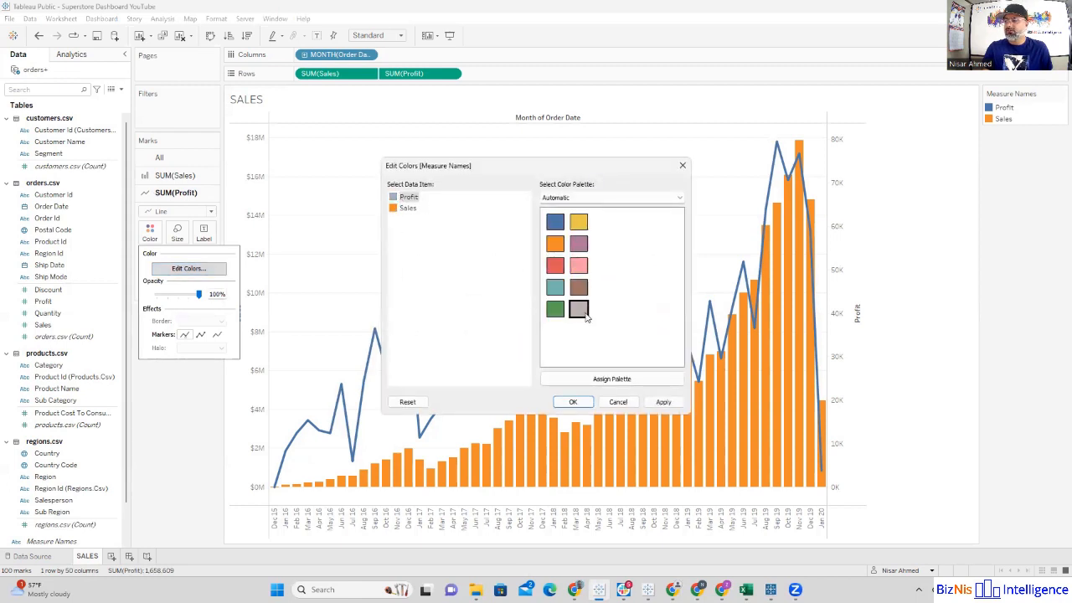
click(408, 208)
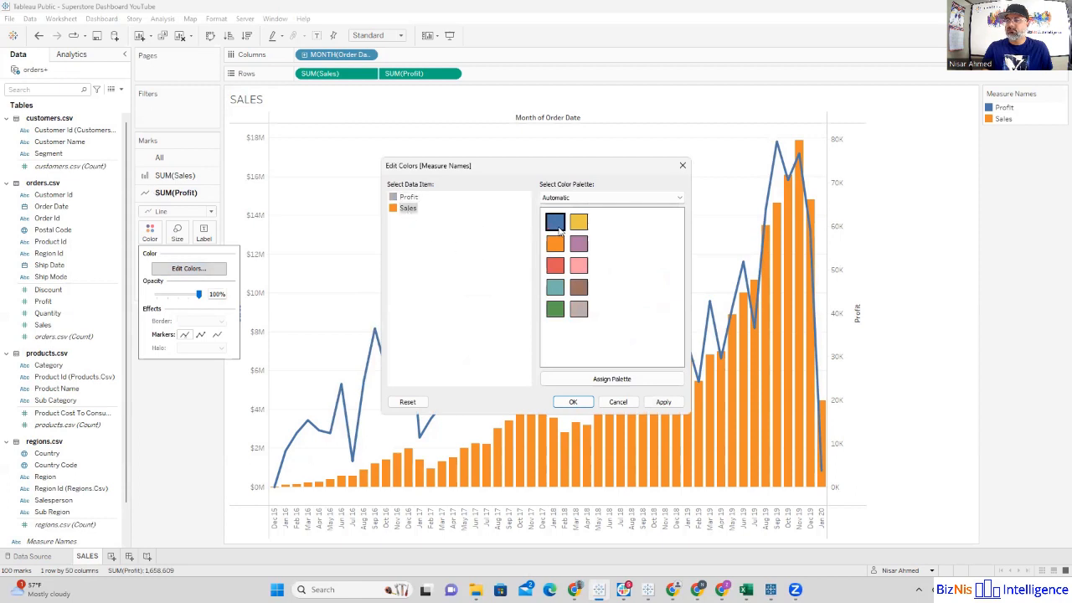
click(557, 225)
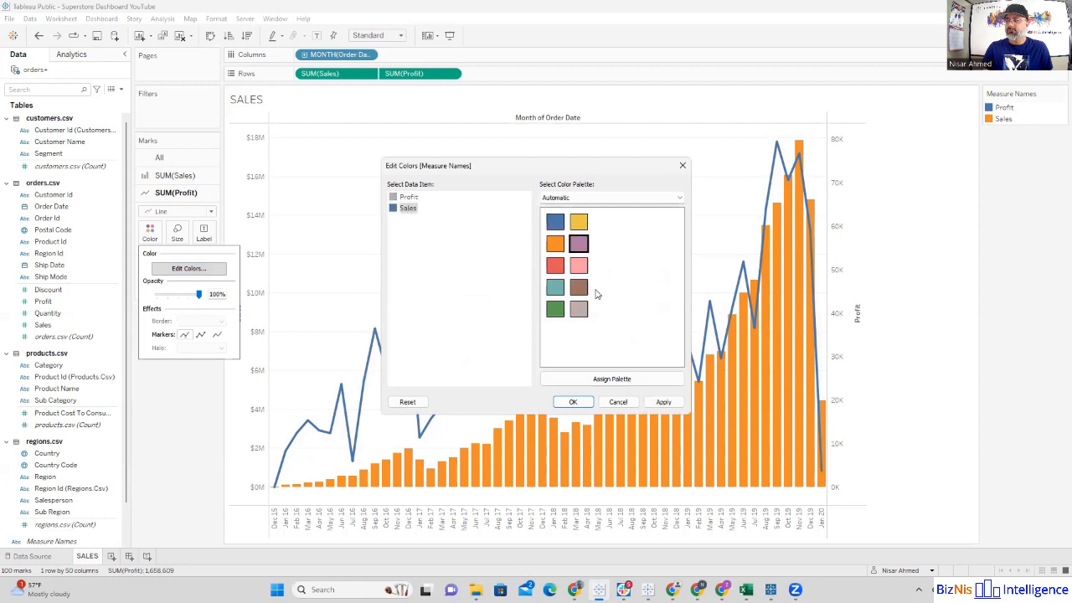
click(573, 402)
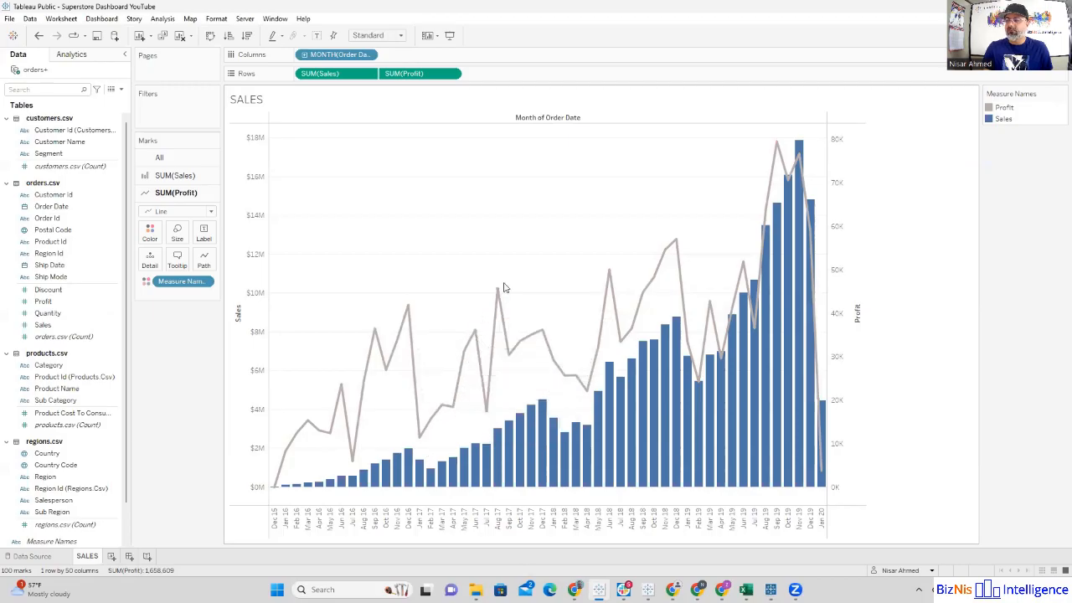
Step: Switch to the published Superstore Dashboard in Chrome to examine its Sales & Profit chart, and return to the Tableau Public worksheet
mouse_move(498, 304)
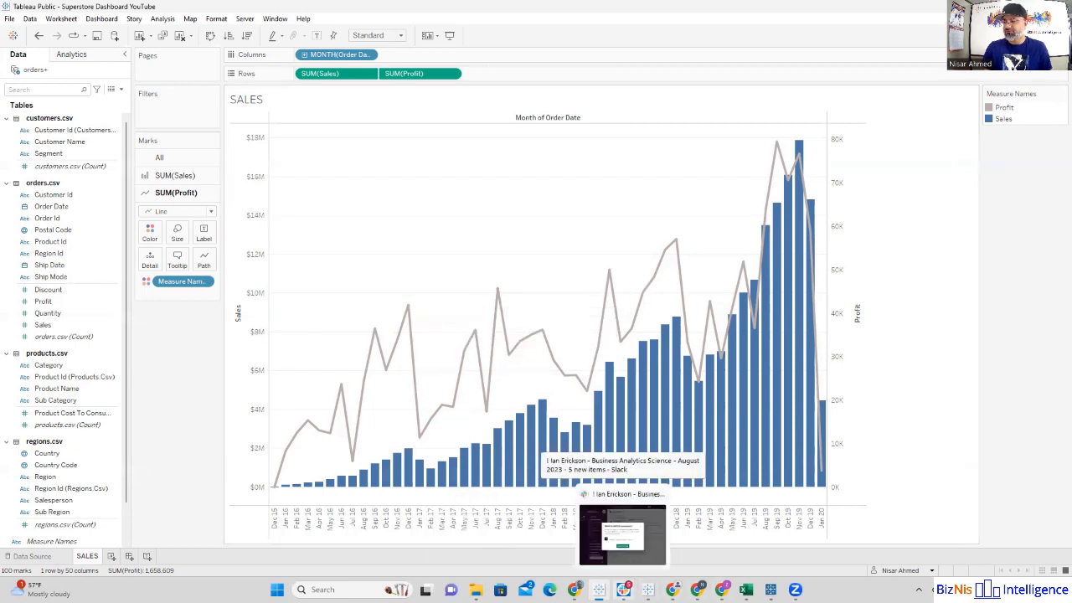
mouse_move(673, 590)
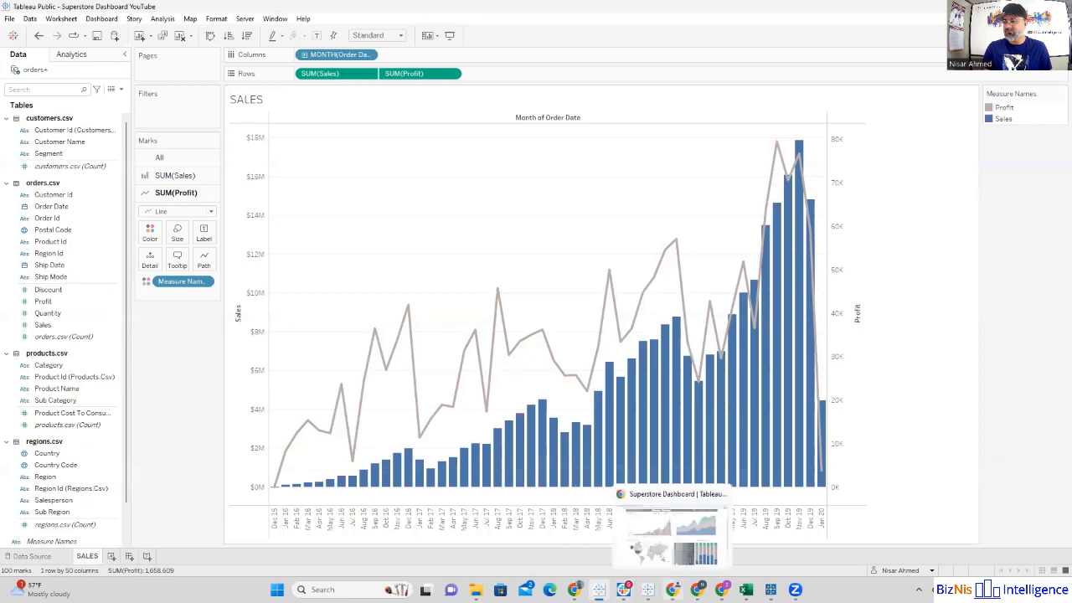
click(662, 538)
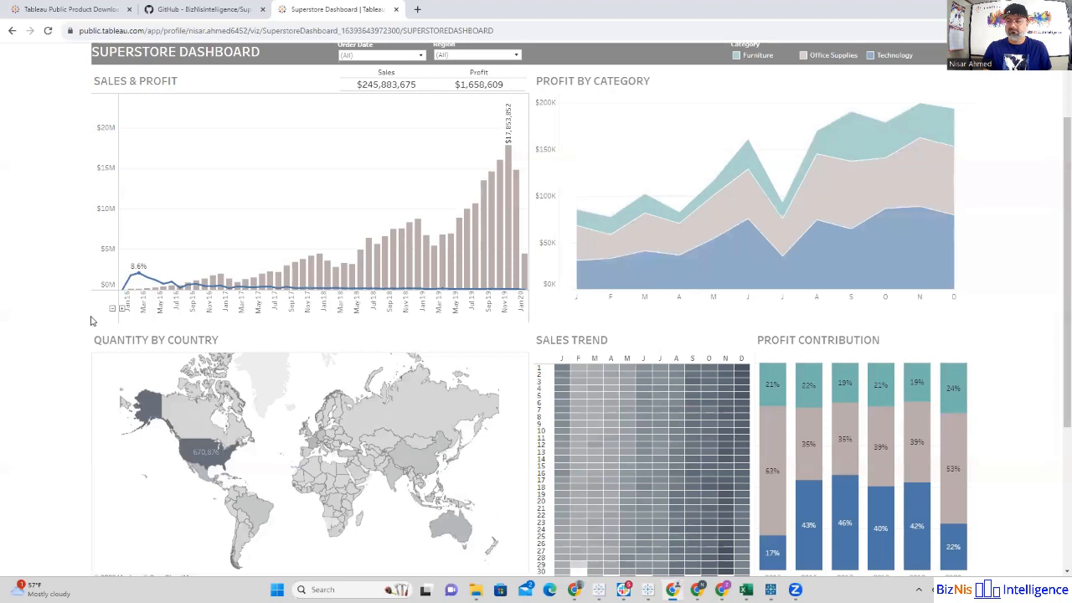
key(alt+Tab)
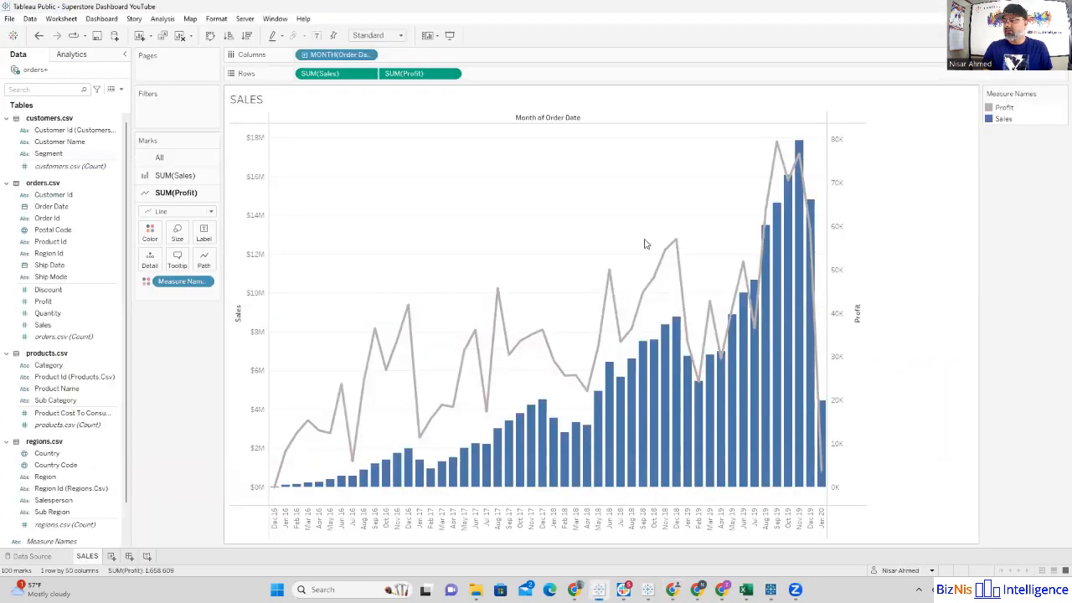
Step: Turn off the dual axis for Profit and remove Profit from the rows
click(451, 73)
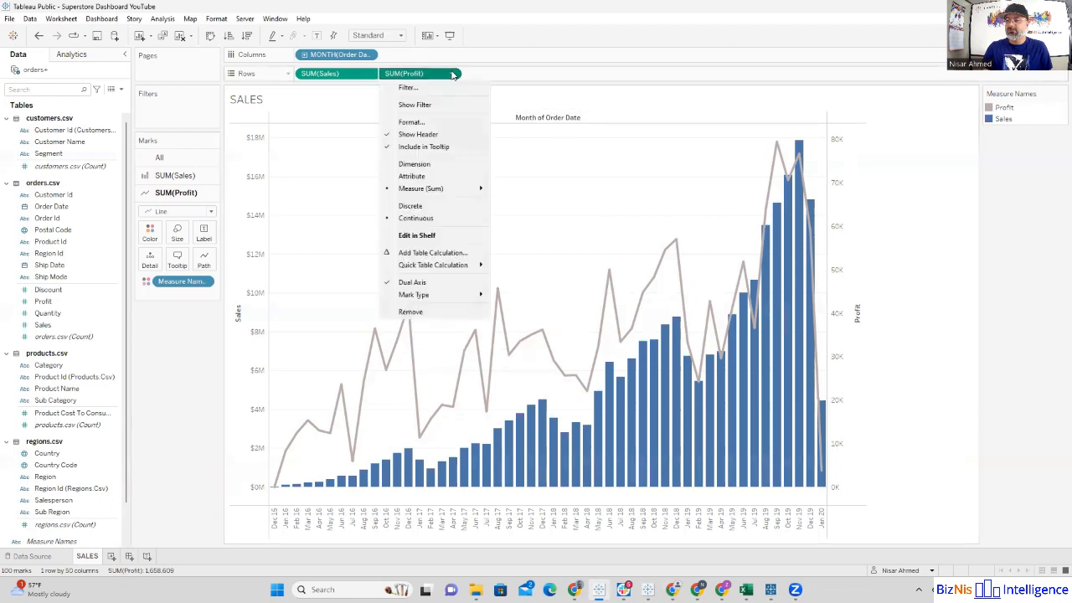
click(412, 282)
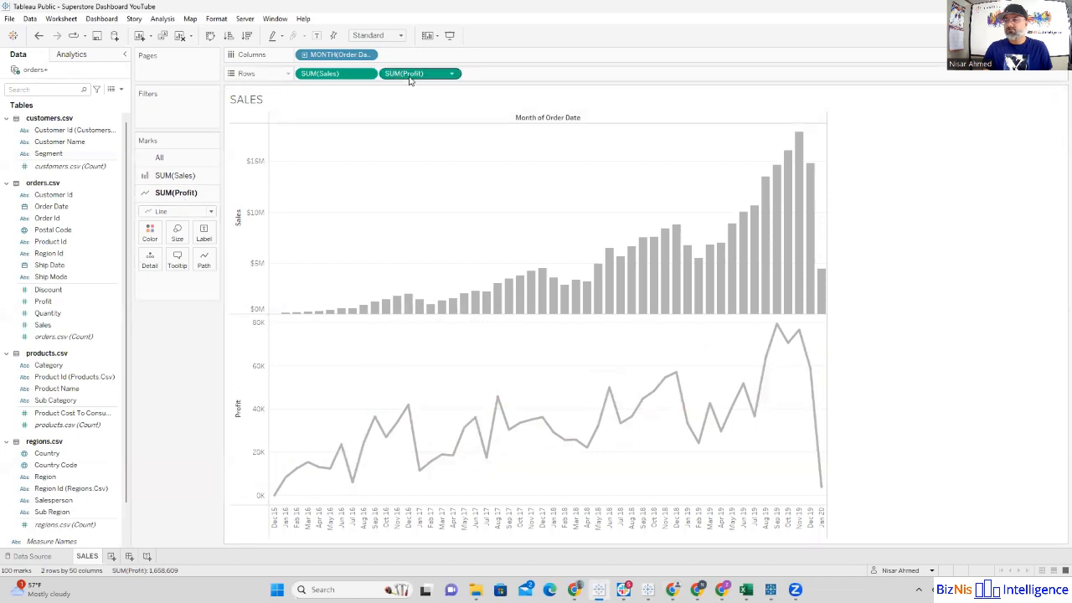
drag(410, 75, 99, 214)
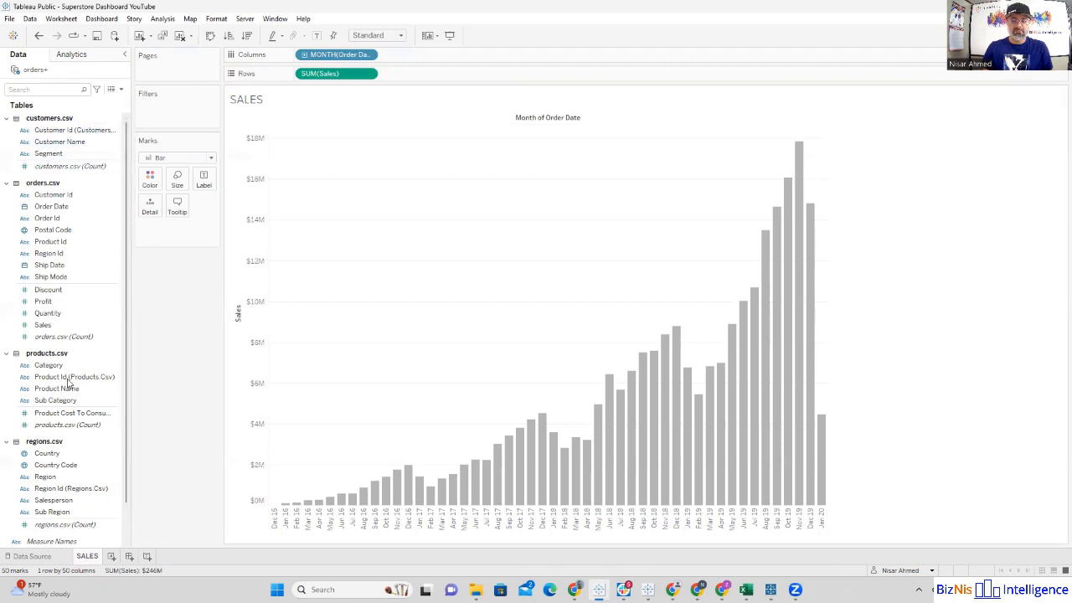
Step: Create a calculated field named "Profit Rate", with its editor moved and enlarged
click(122, 90)
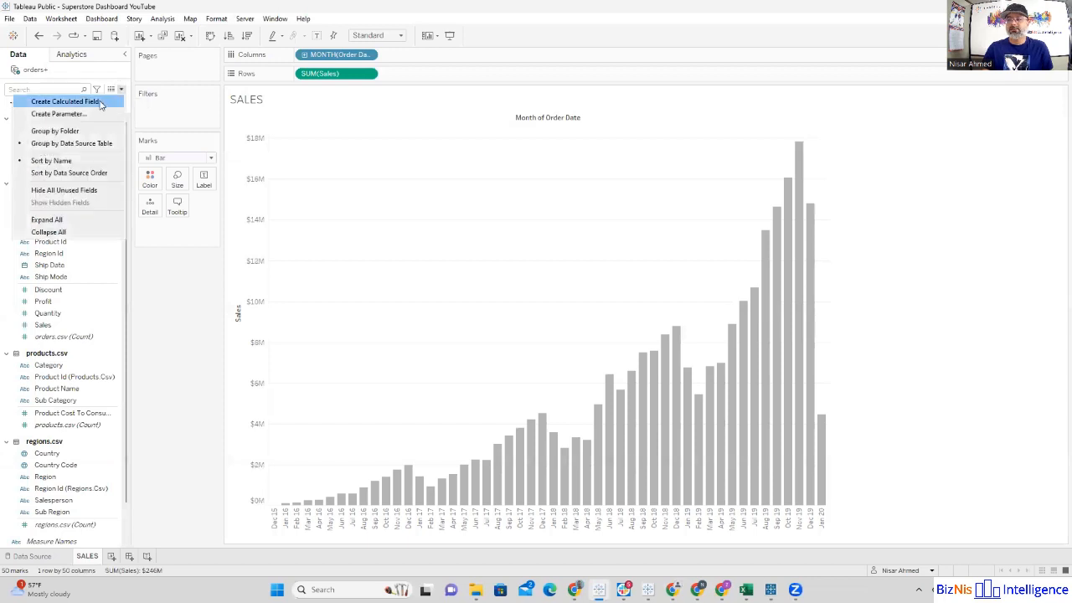
click(100, 102)
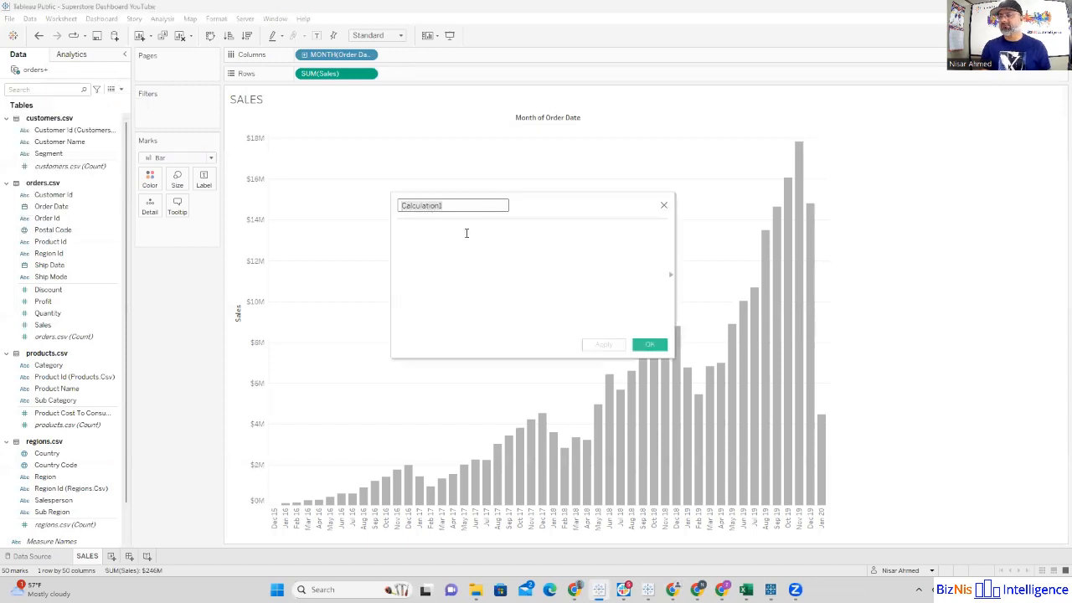
drag(521, 203, 436, 185)
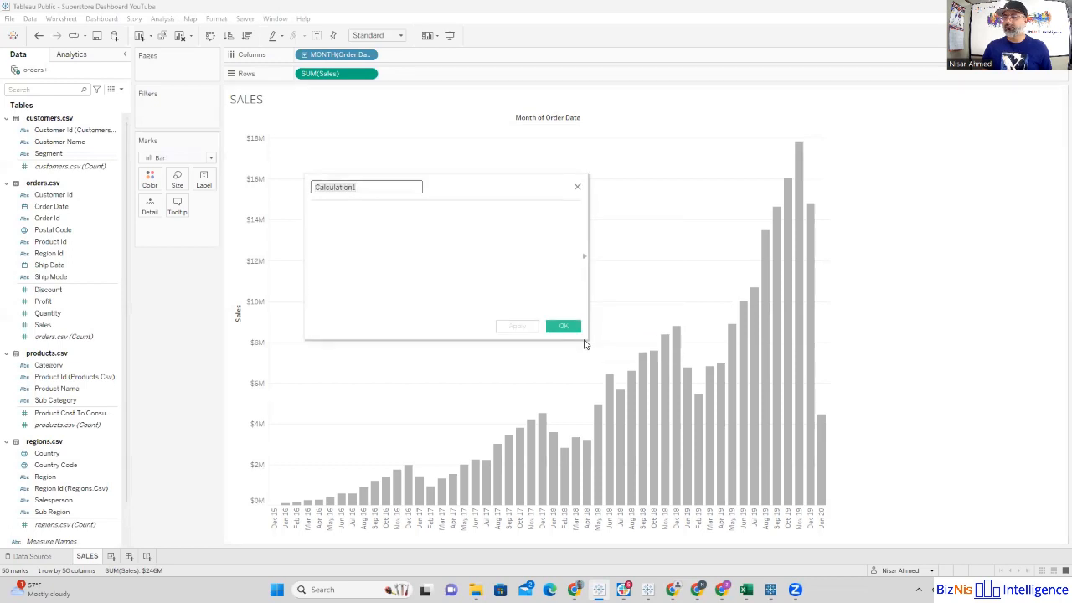
drag(587, 341, 680, 383)
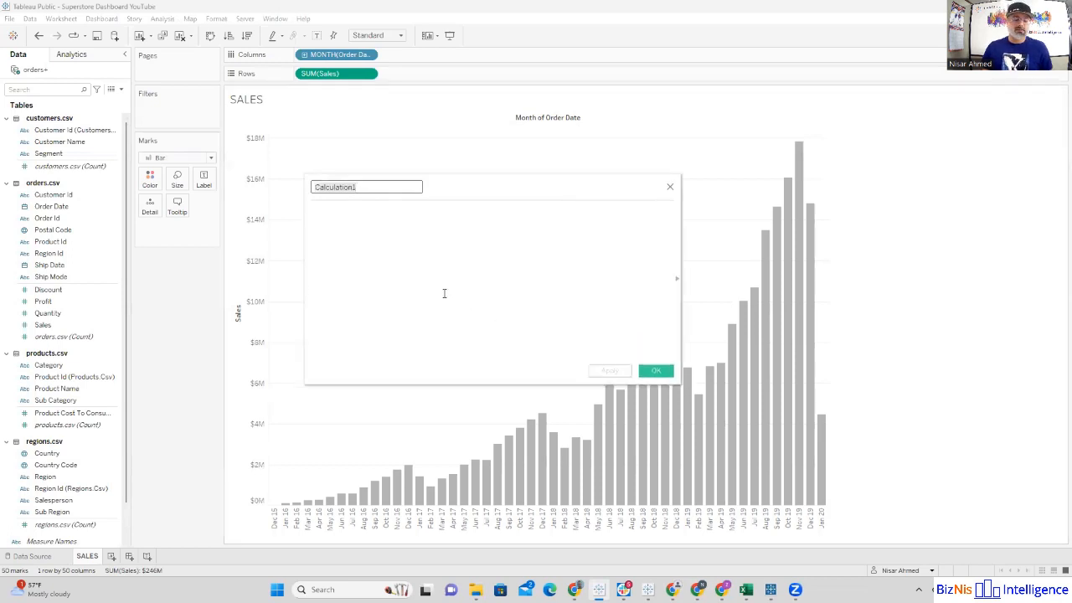
drag(383, 185, 283, 182)
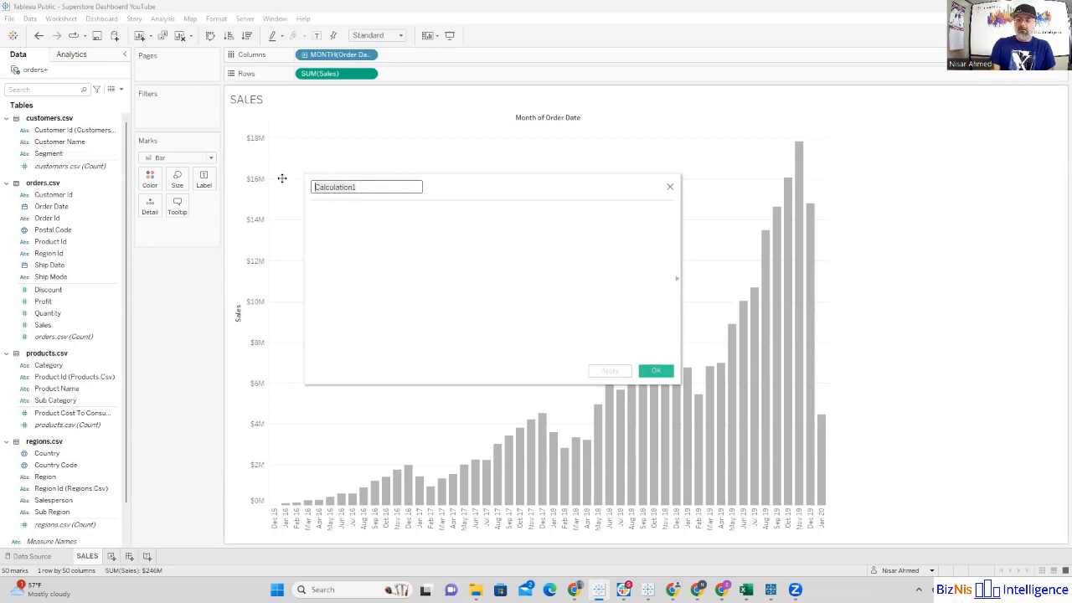
text(Profit)
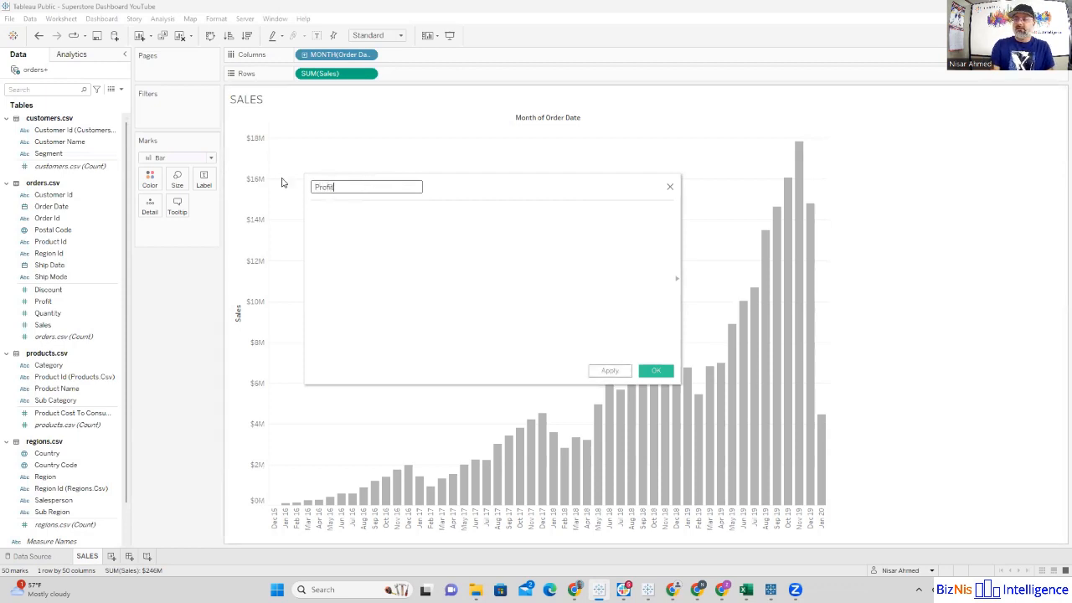
text( Rate)
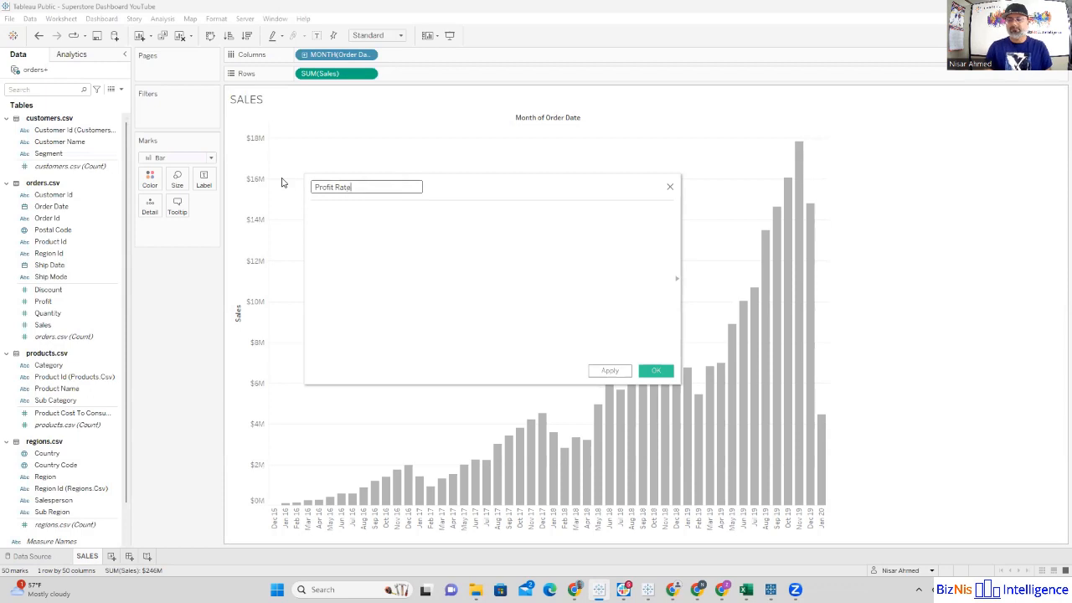
Step: Begin the Profit Rate formula with SUM([Profit]) followed by the division operator
click(313, 211)
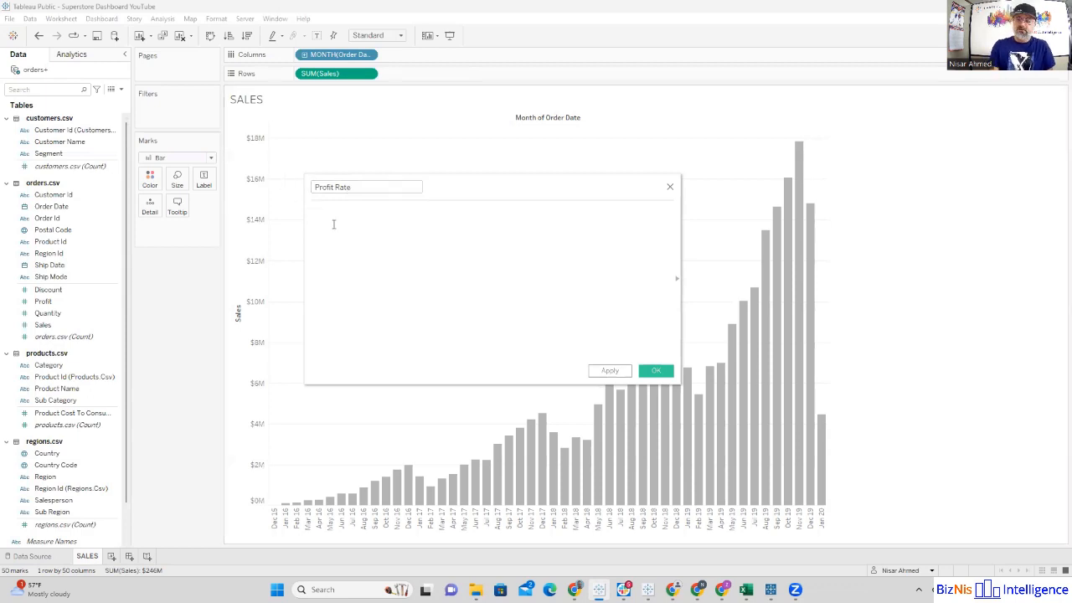
text(SUM()
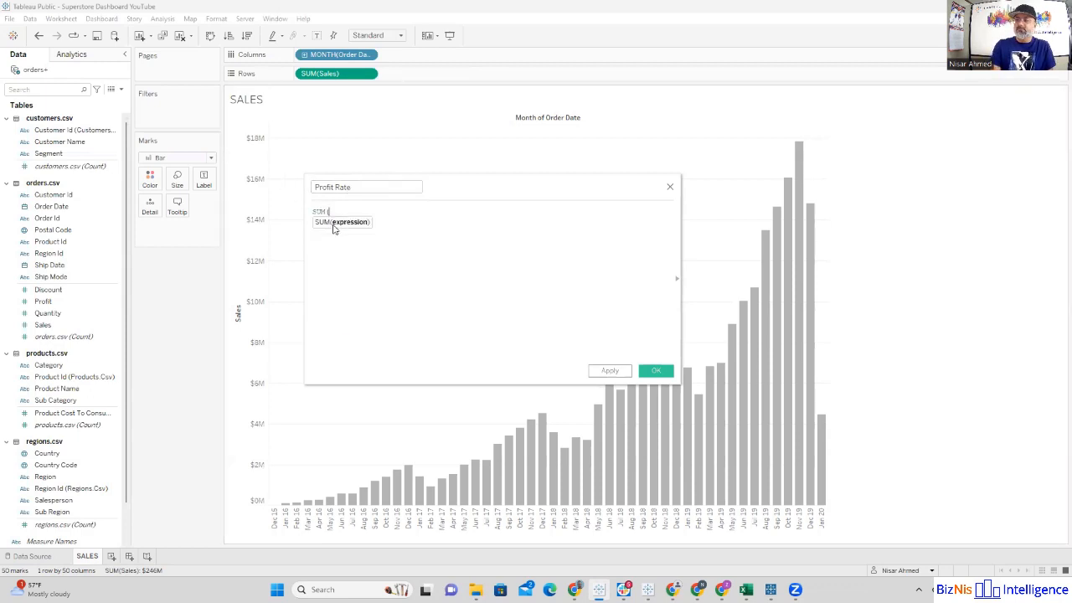
text(prof)
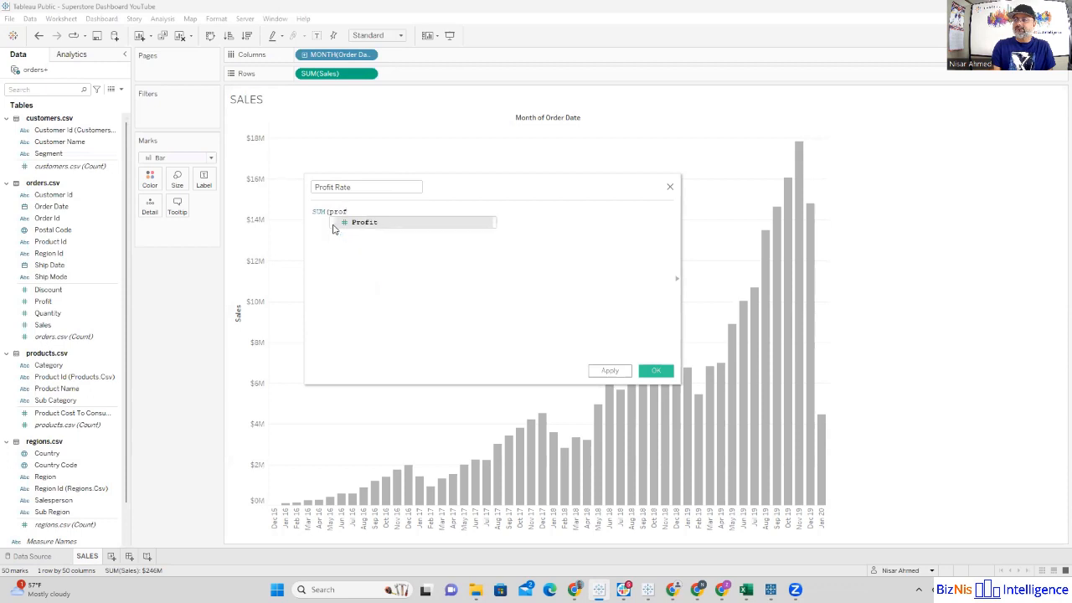
key(Return)
text())
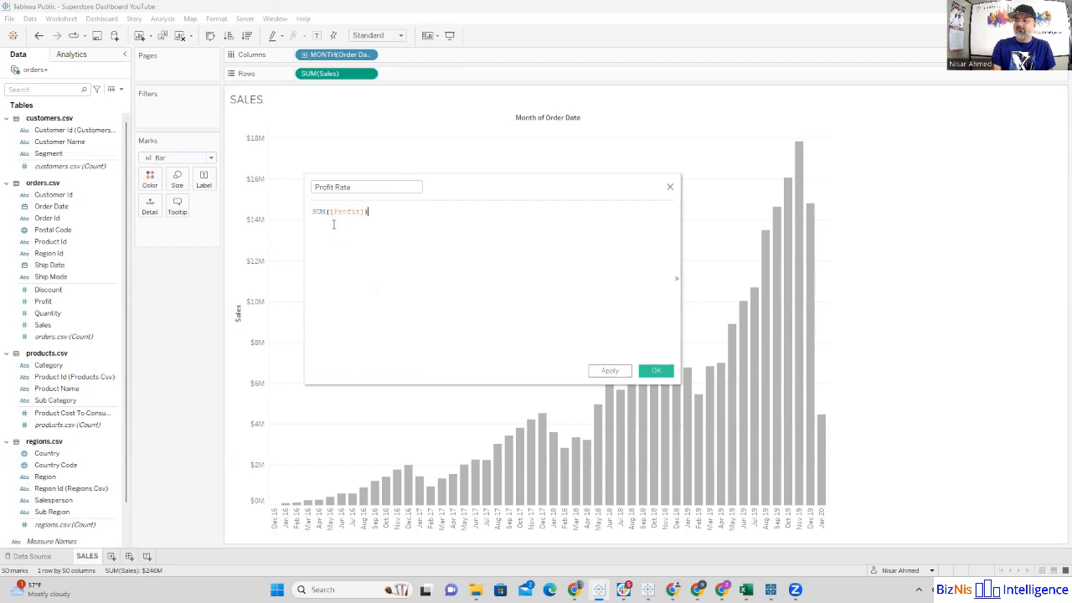
text( / SUM)
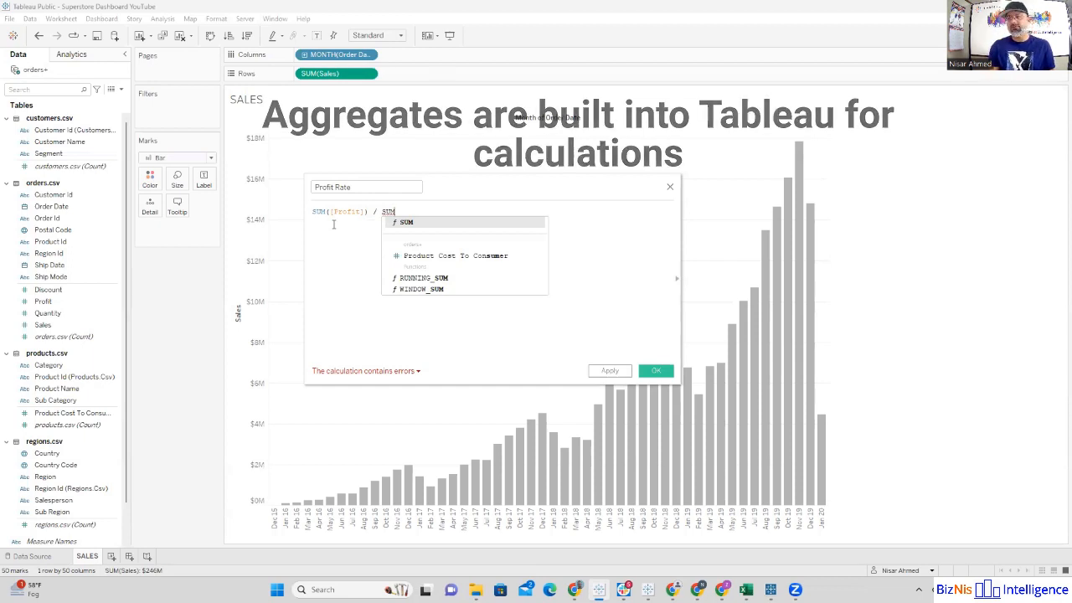
key(BackSpace)
key(BackSpace)
key(BackSpace)
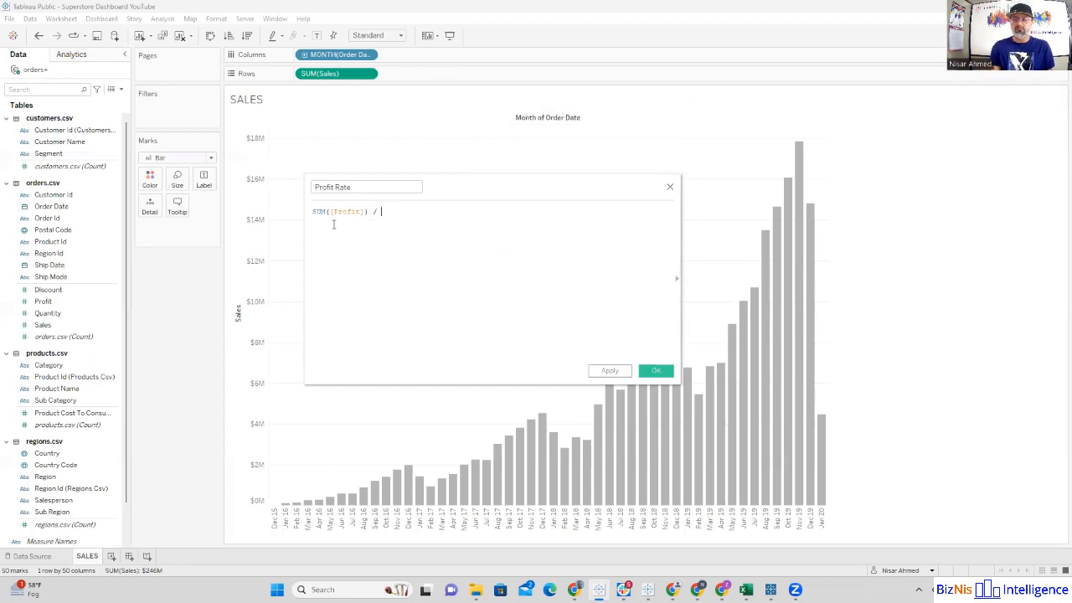
text(AV)
key(Return)
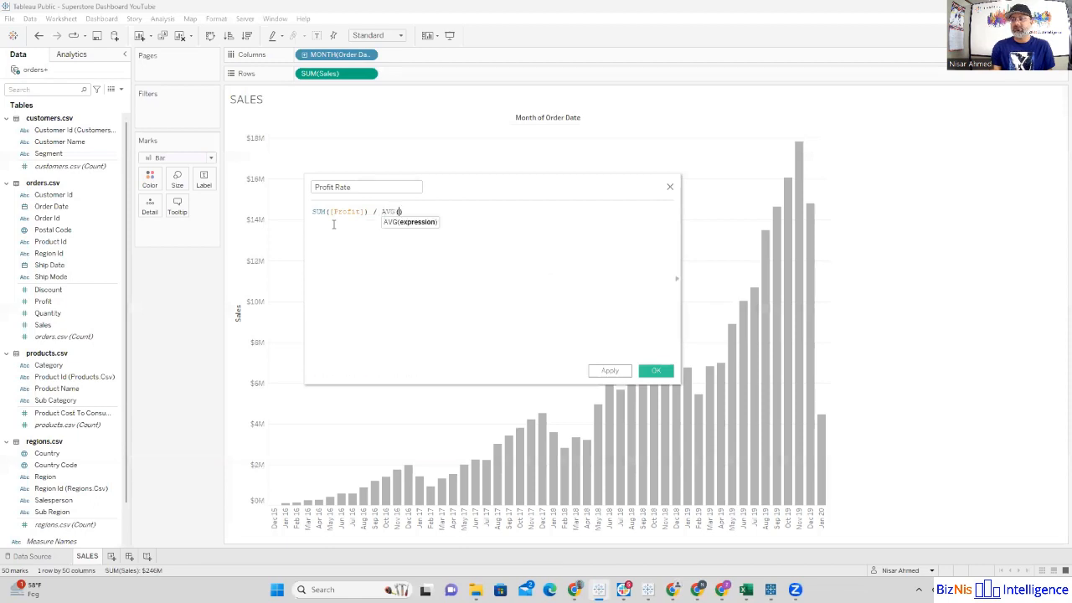
key(BackSpace)
key(BackSpace)
key(BackSpace)
key(BackSpace)
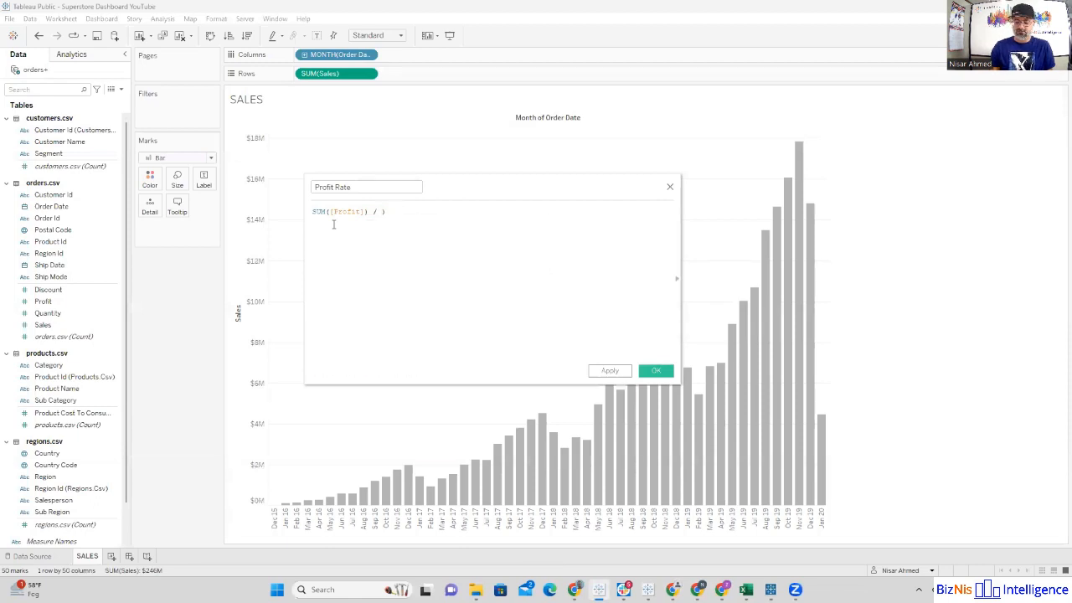
Step: Complete the Profit Rate formula with SUM([Sales]) as the divisor, enlarging the formula text
text(SUM()
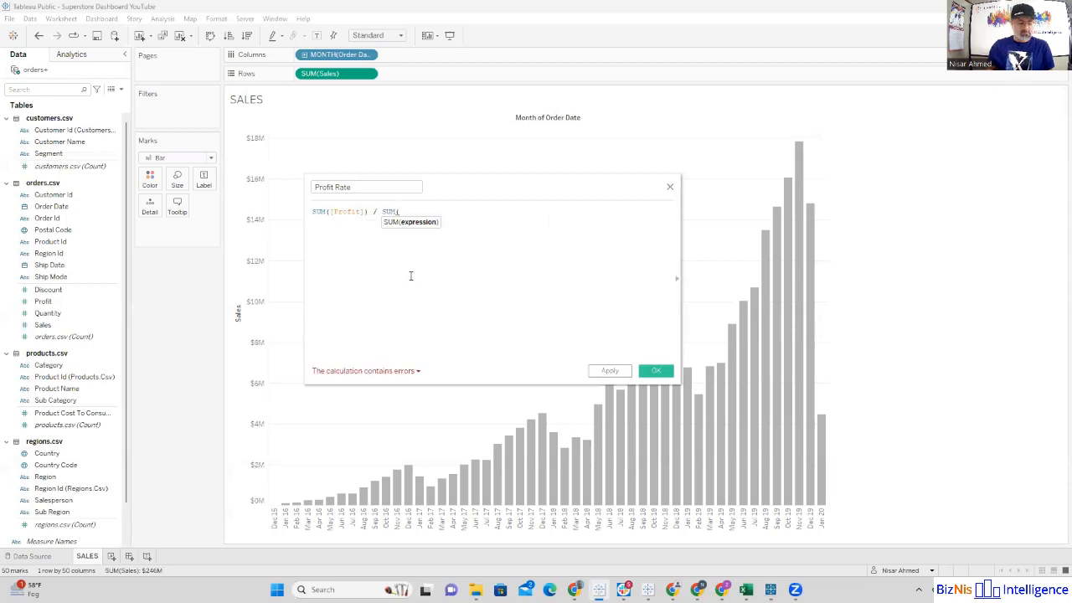
ctrl+scroll(410, 276, up, 8)
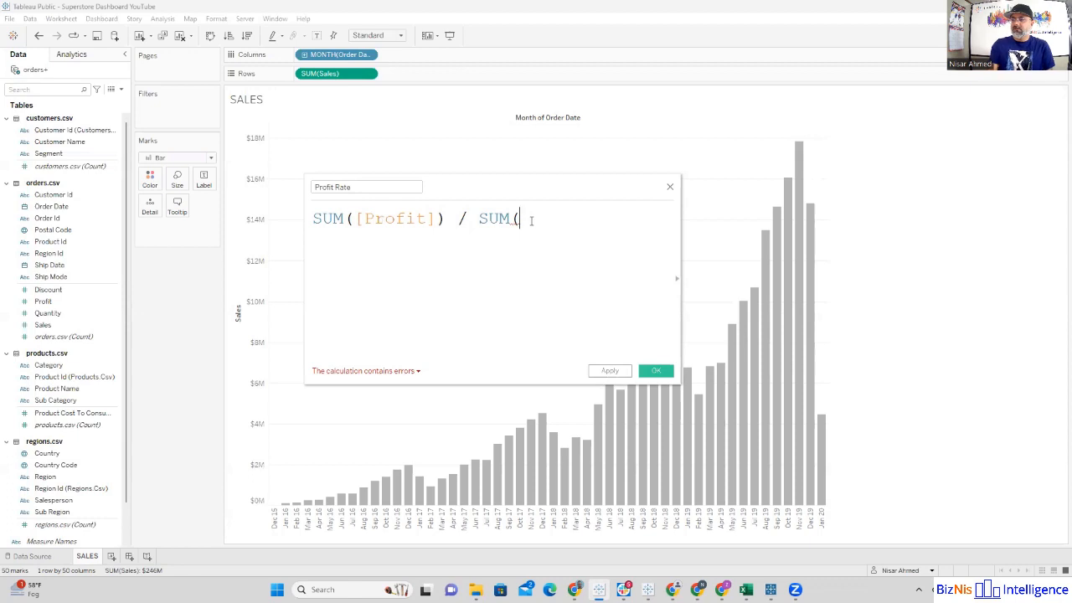
text(sal)
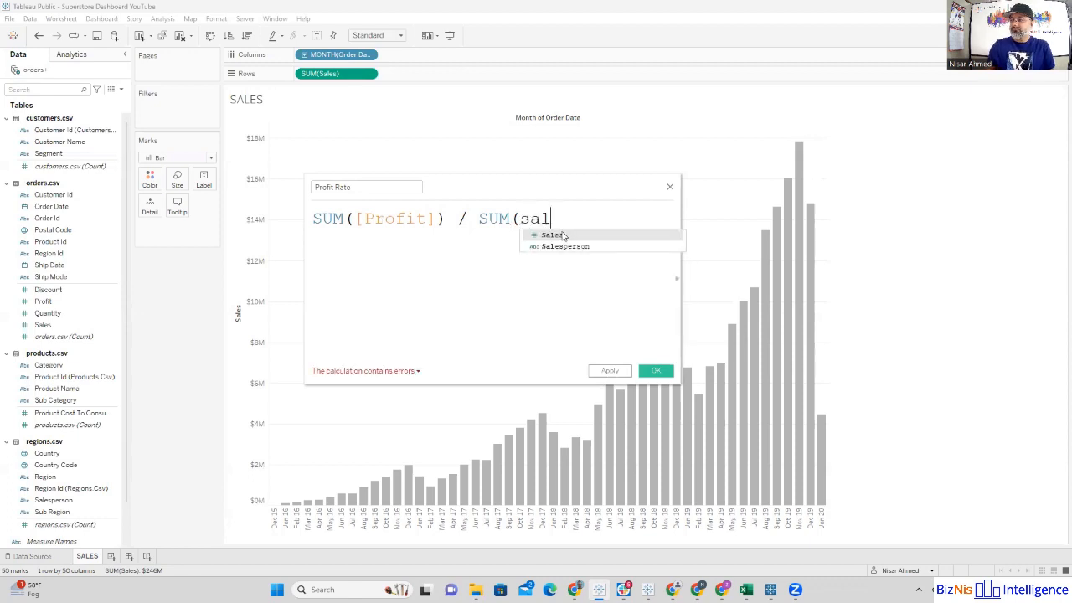
click(552, 235)
text())
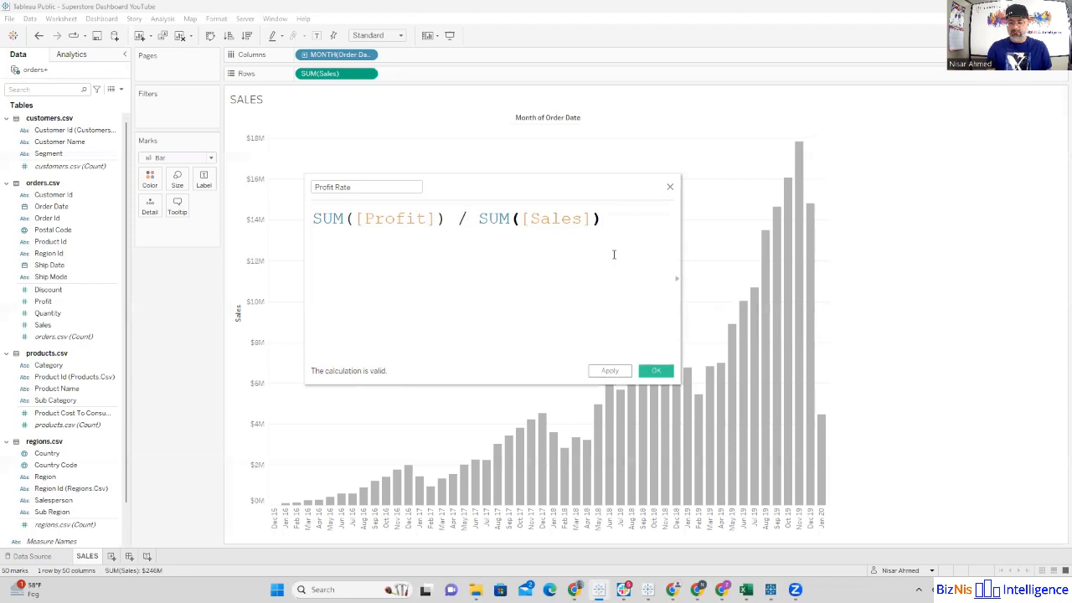
Step: Check the error details with the formula's final parenthesis removed, and save the Profit Rate calculation with the parenthesis restored
key(BackSpace)
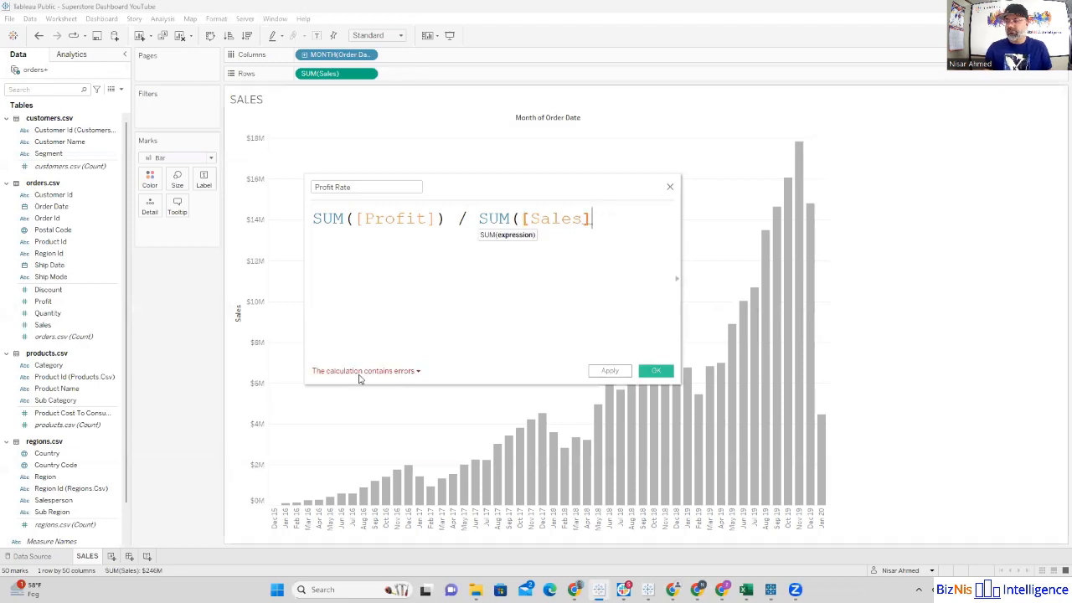
click(418, 372)
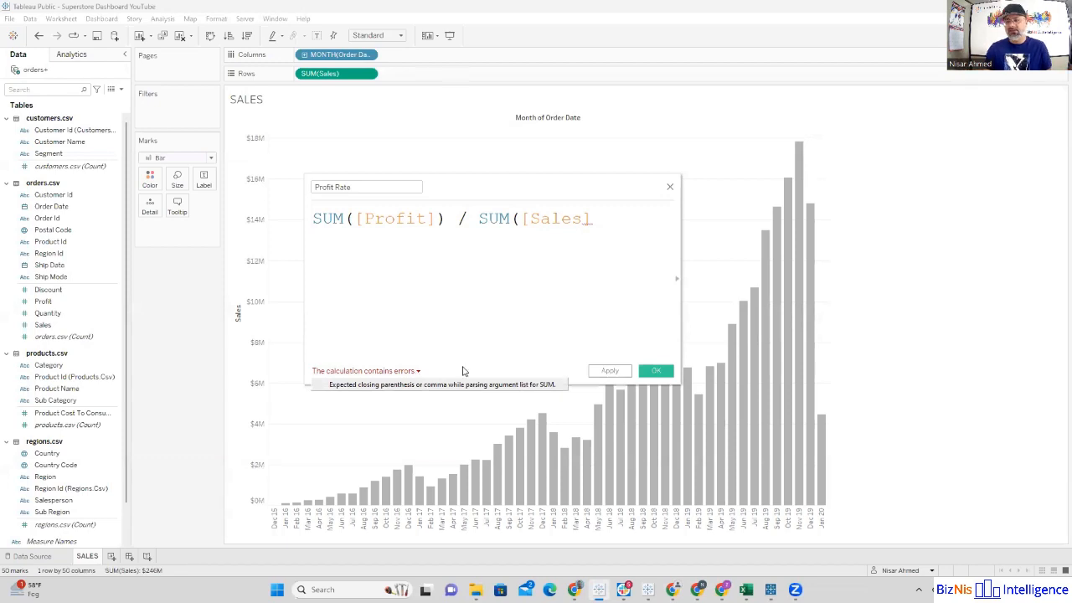
click(600, 220)
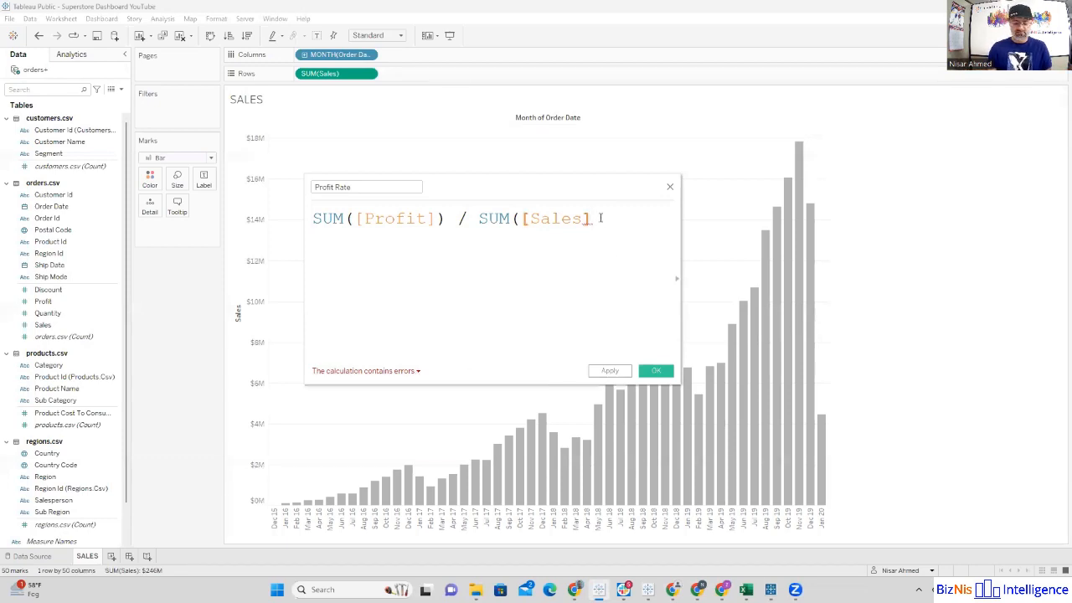
text())
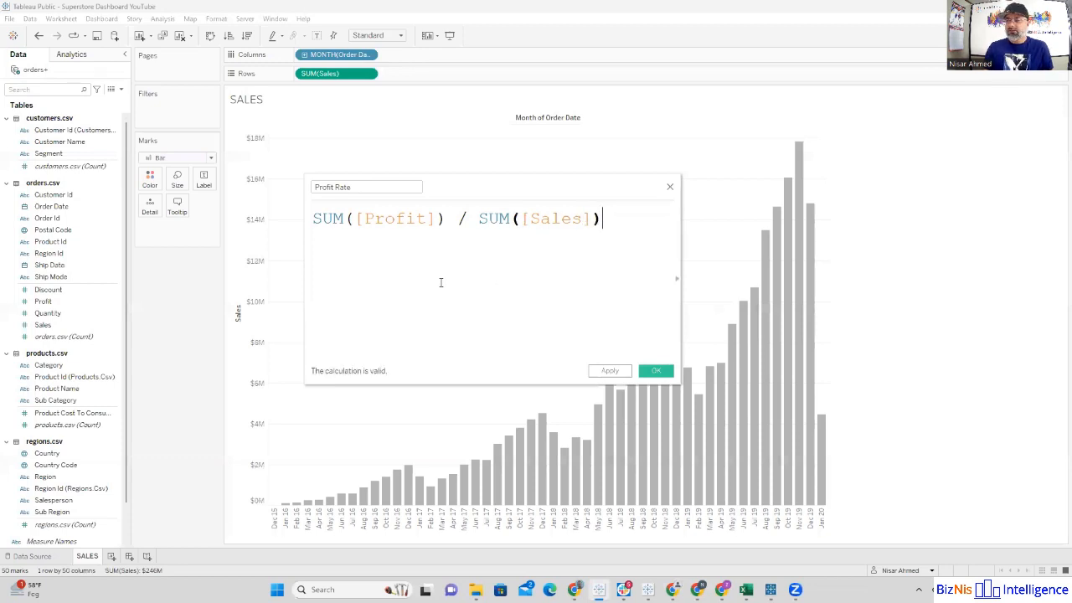
click(660, 371)
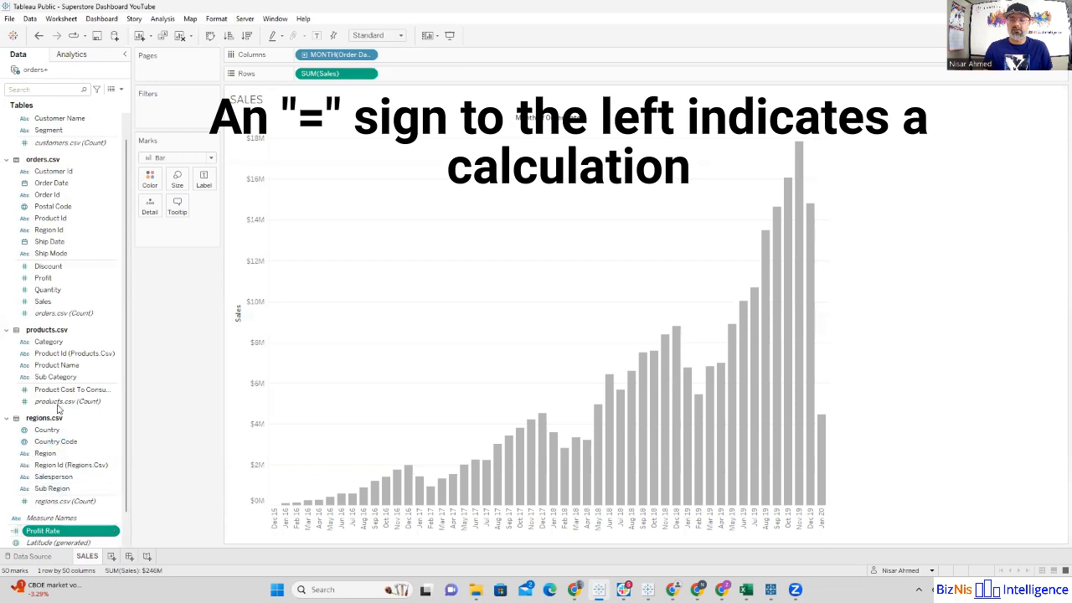
Step: Locate Profit Rate among the data fields and reopen its calculation to review the formula, closing it without edits
scroll(48, 206, up, 1)
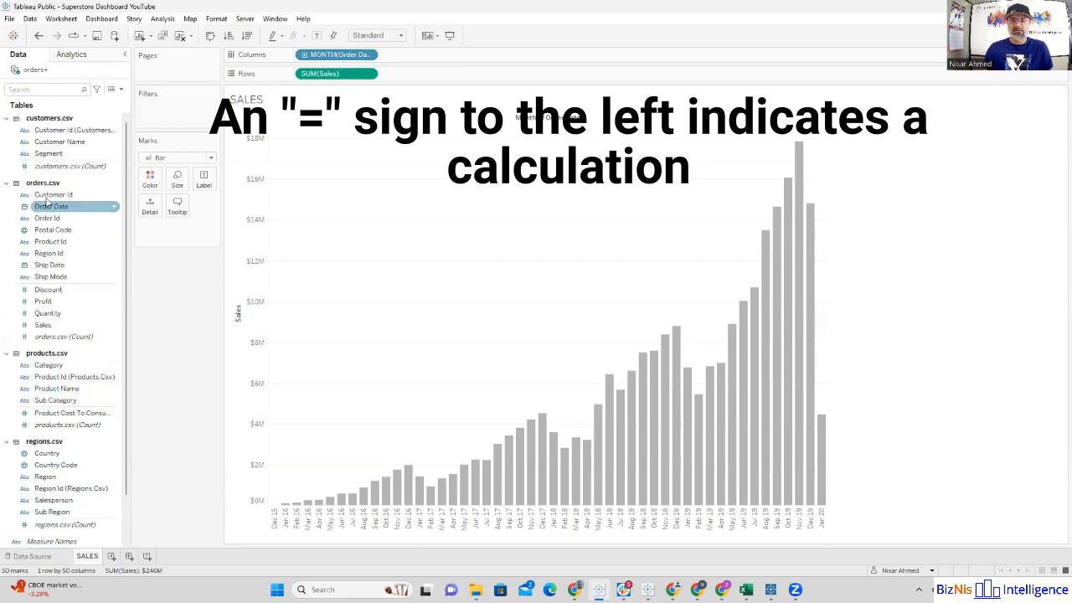
scroll(50, 464, down, 2)
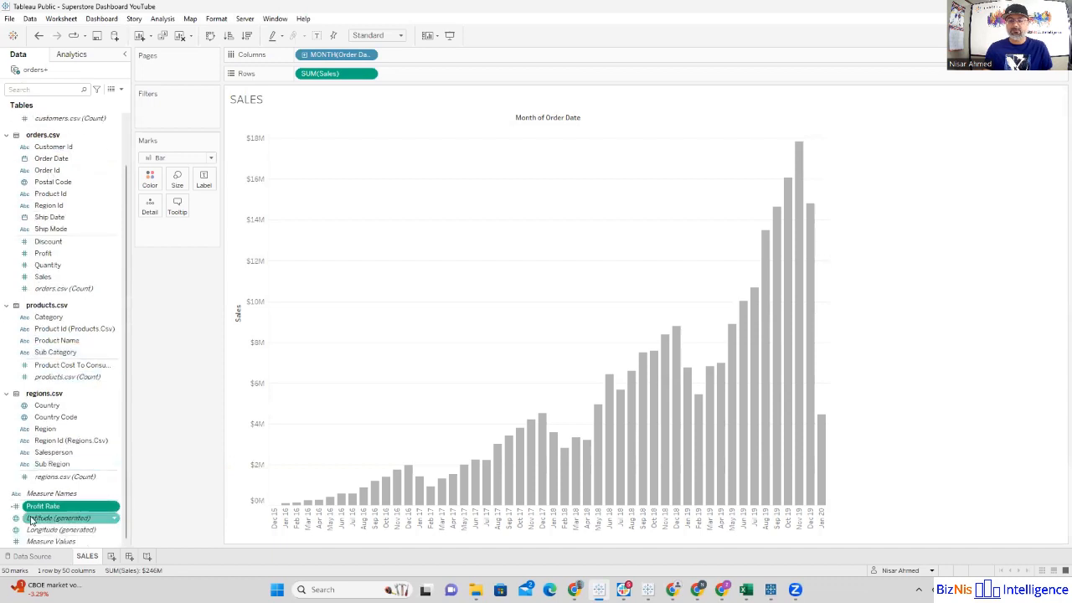
right_click(117, 510)
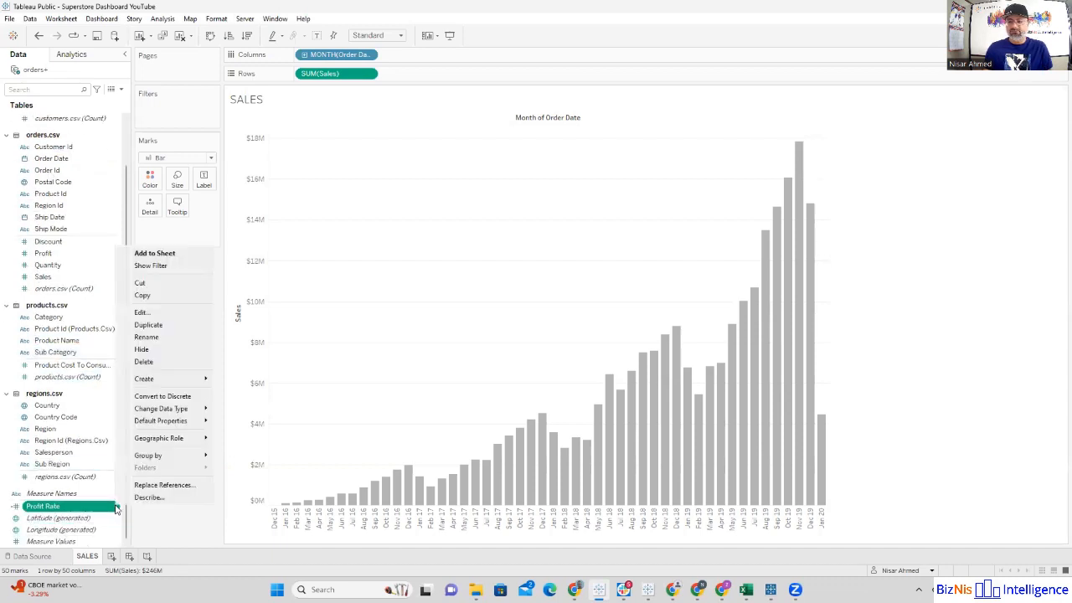
click(151, 313)
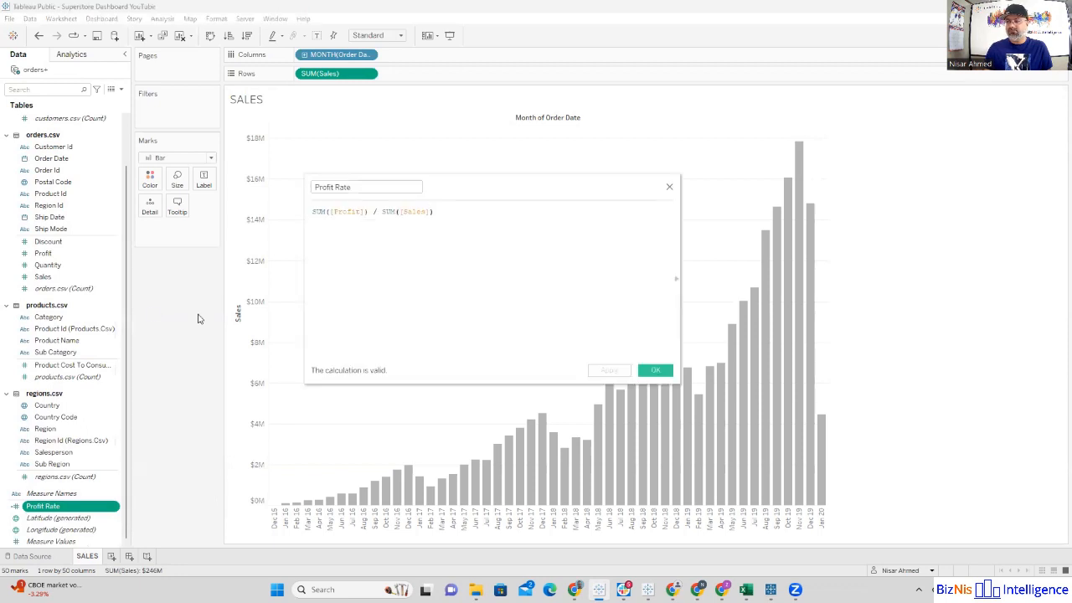
scroll(370, 300, up, 5)
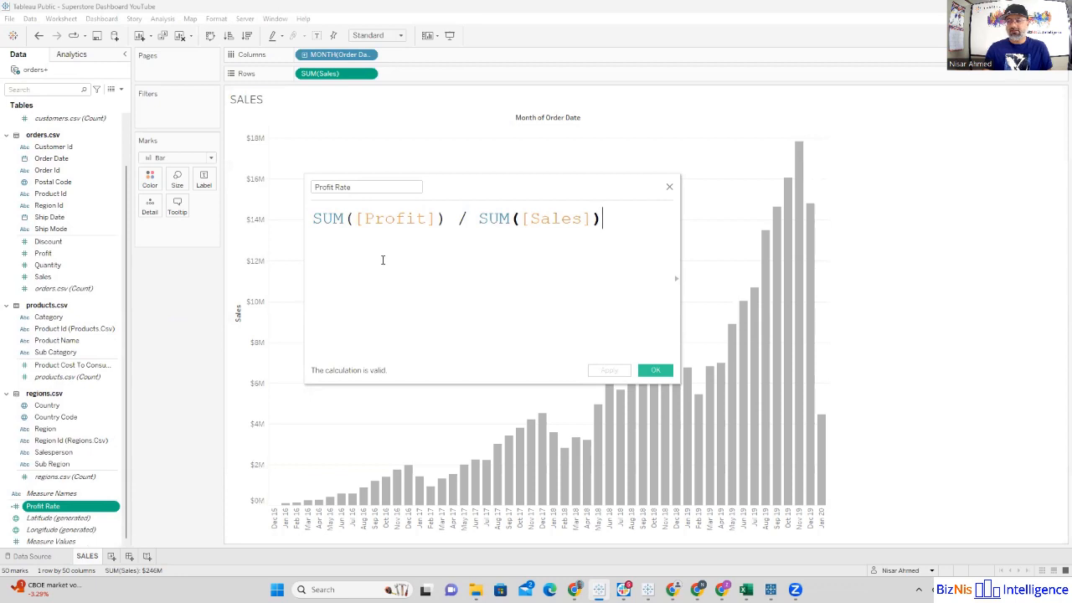
click(669, 187)
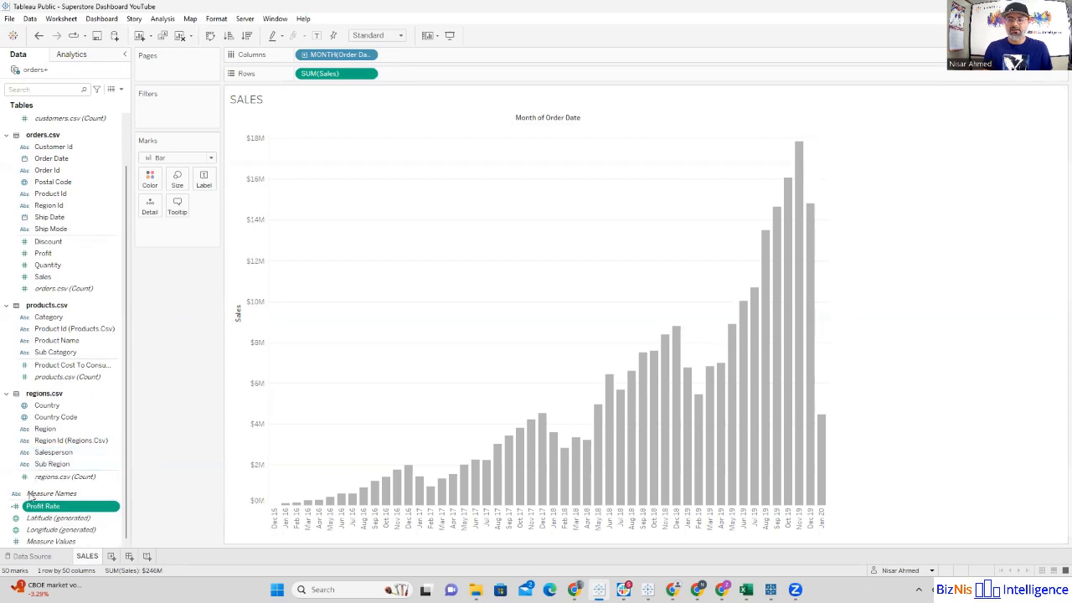
Step: Add Profit Rate to the rows after Sales as a line and combine both measures on a dual axis
drag(39, 509, 411, 78)
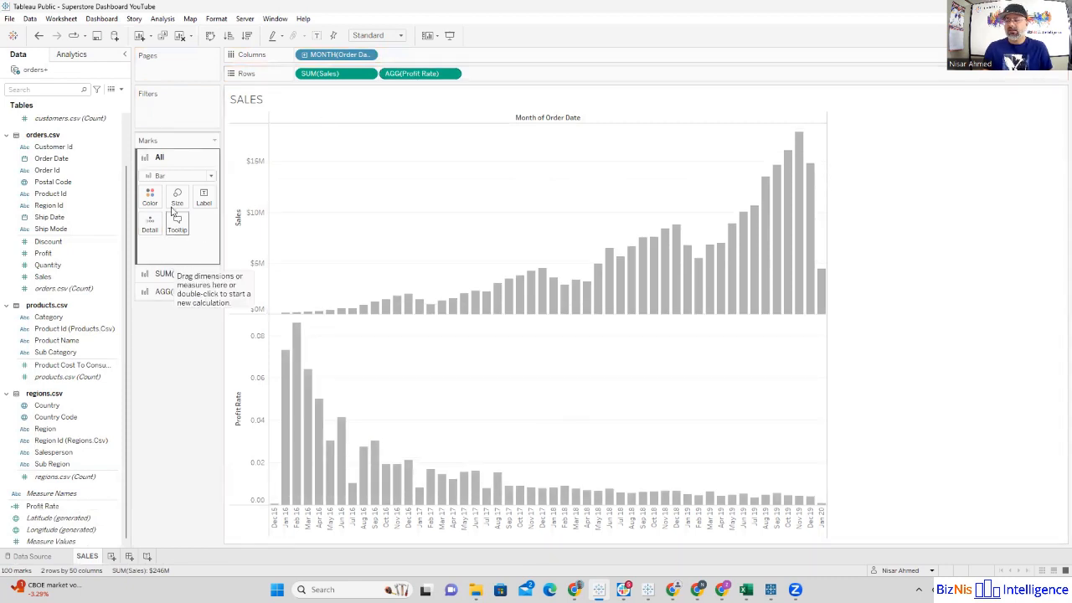
click(175, 298)
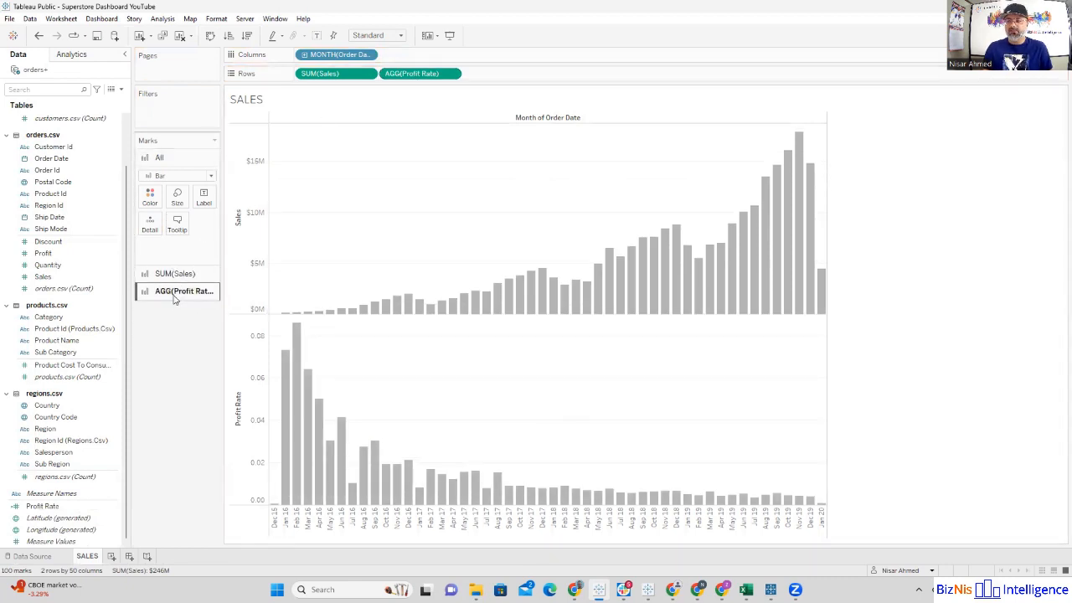
click(176, 211)
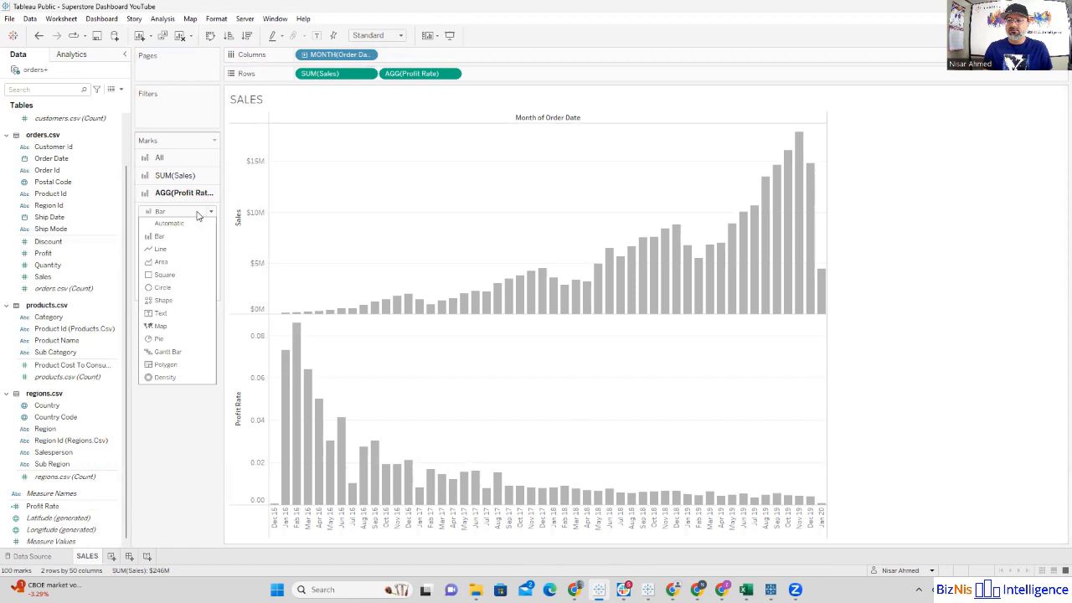
click(177, 241)
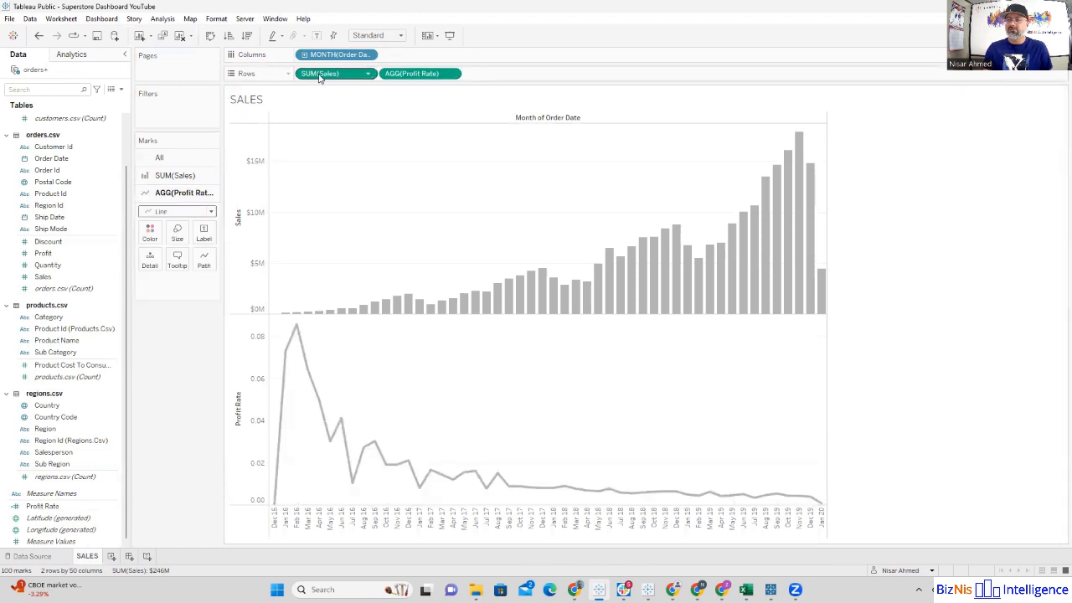
click(451, 73)
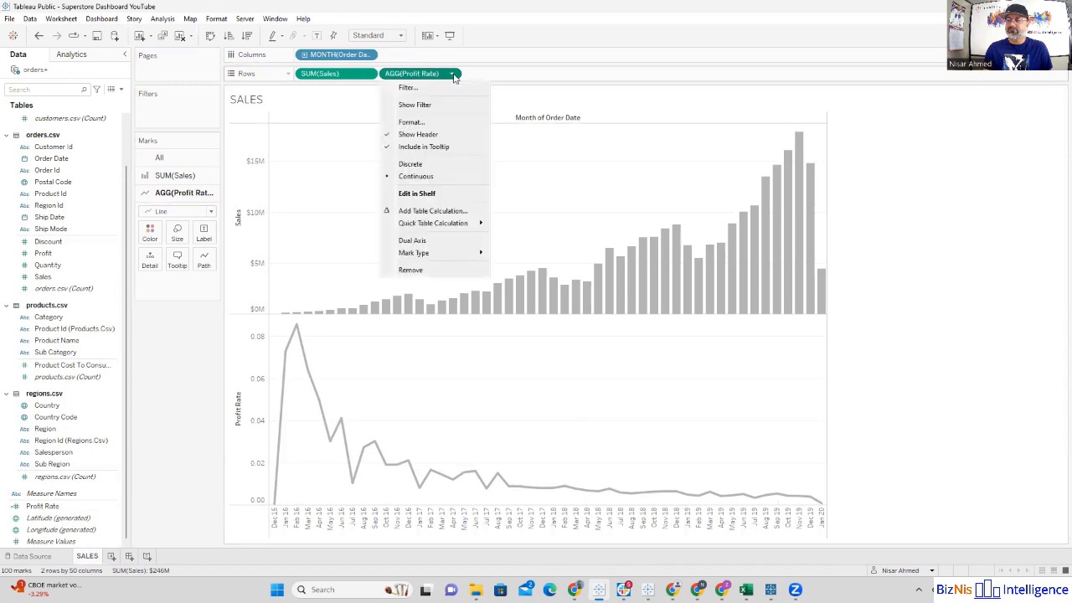
click(449, 239)
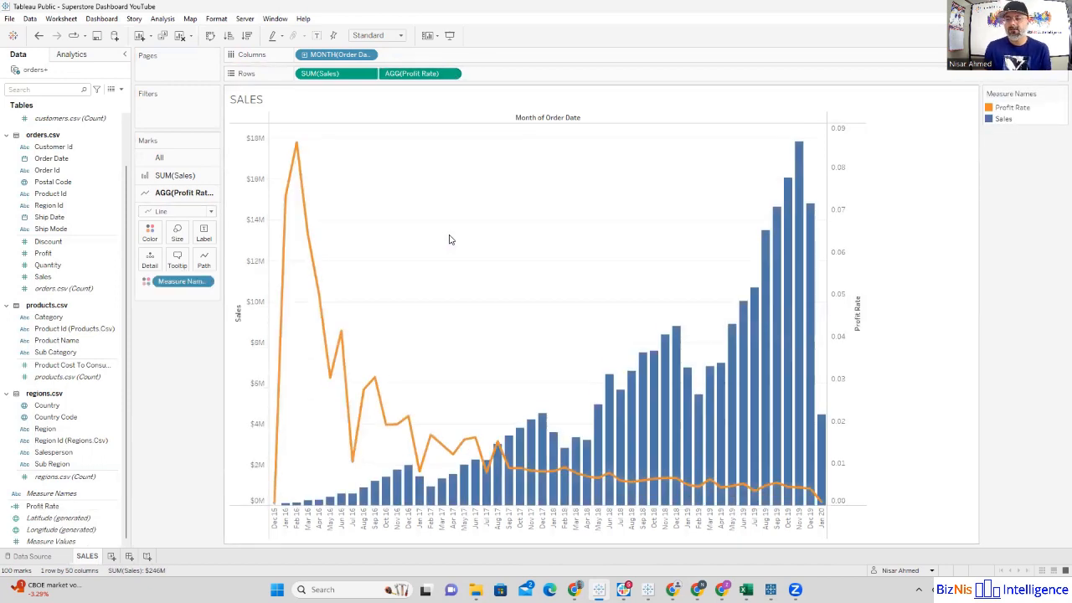
Step: Assign blue to Profit Rate and gray to Sales from the Automatic color palette
click(151, 237)
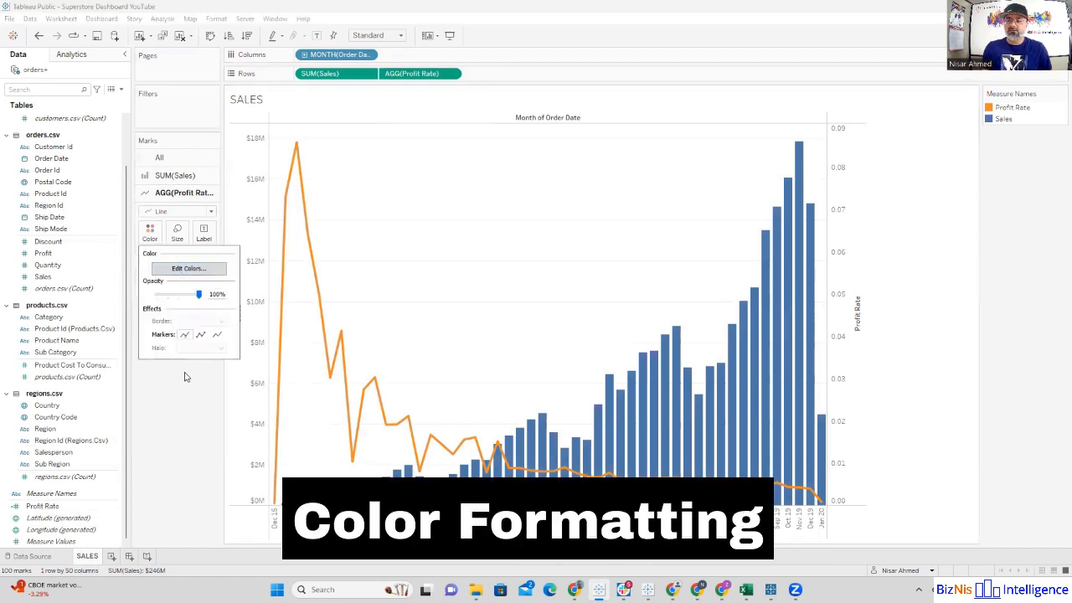
click(189, 268)
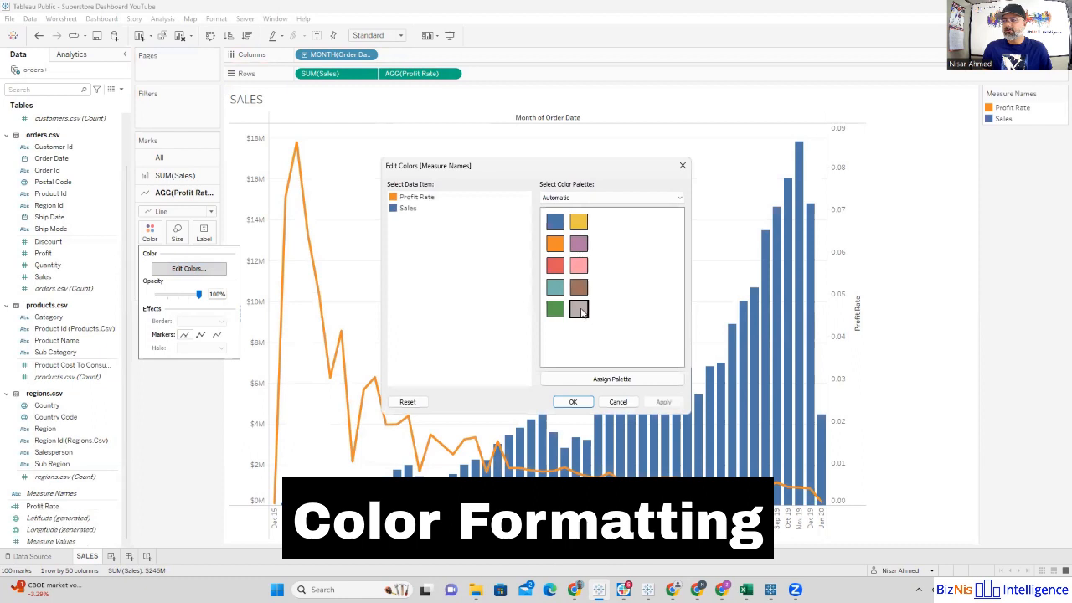
click(414, 200)
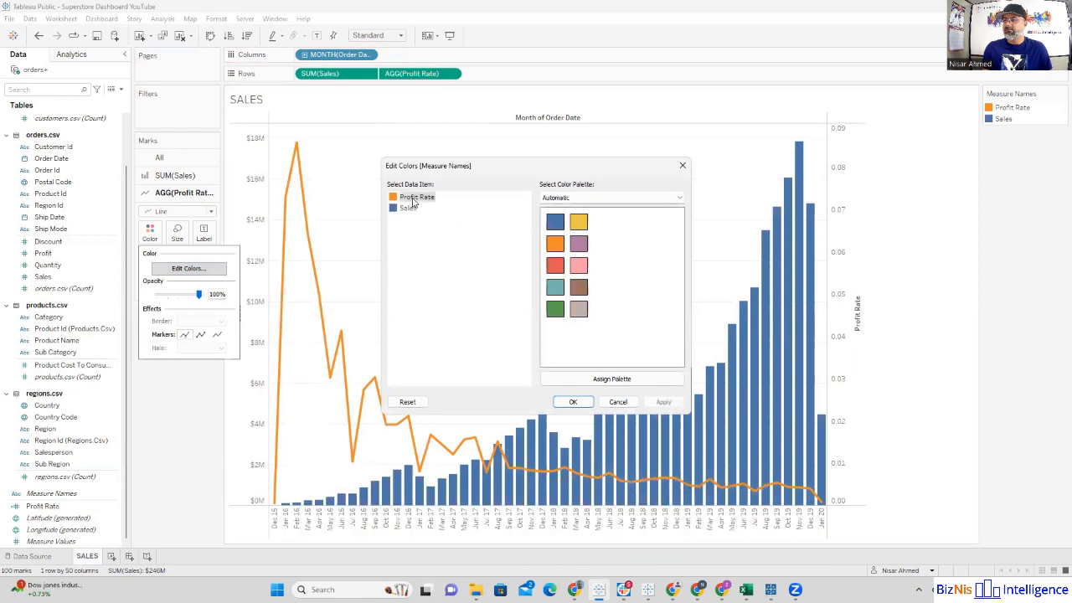
click(554, 222)
click(408, 207)
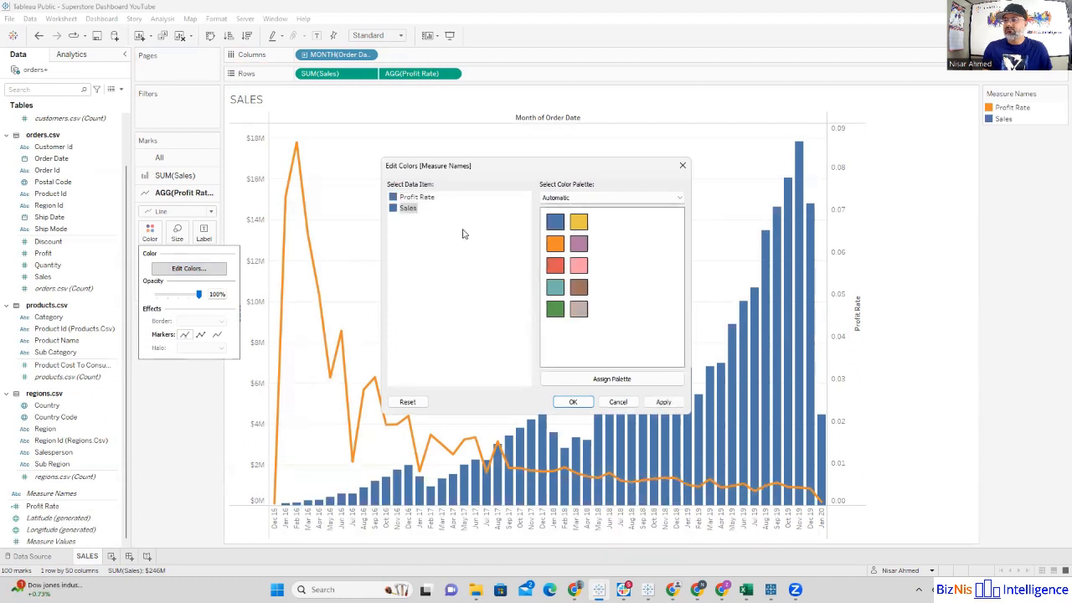
click(579, 309)
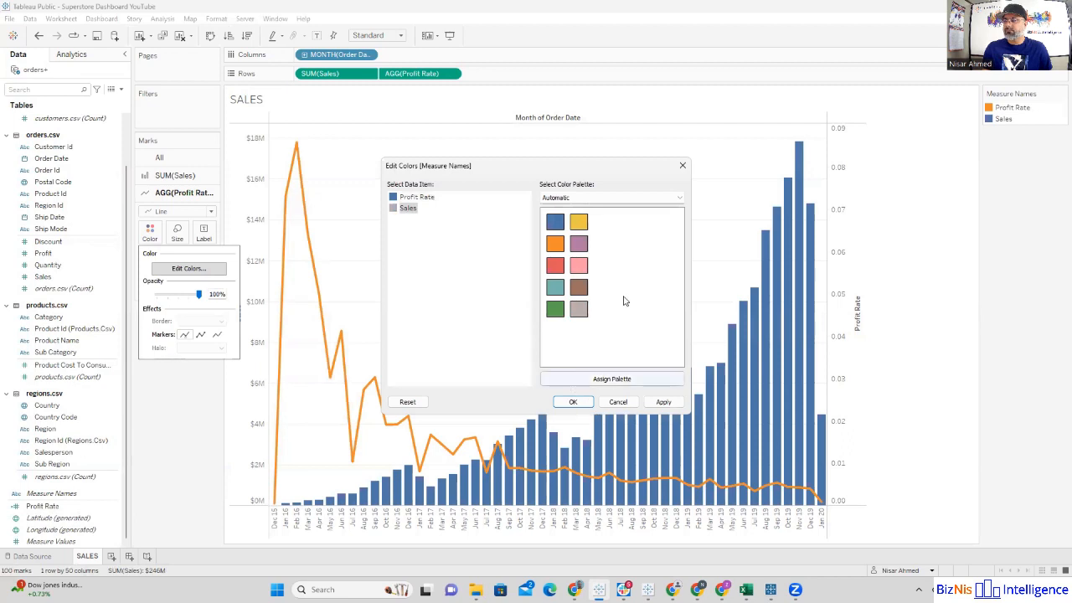
Step: Browse the available color palettes without changing the Automatic one, and apply the assigned Profit Rate and Sales colors to the chart
click(664, 200)
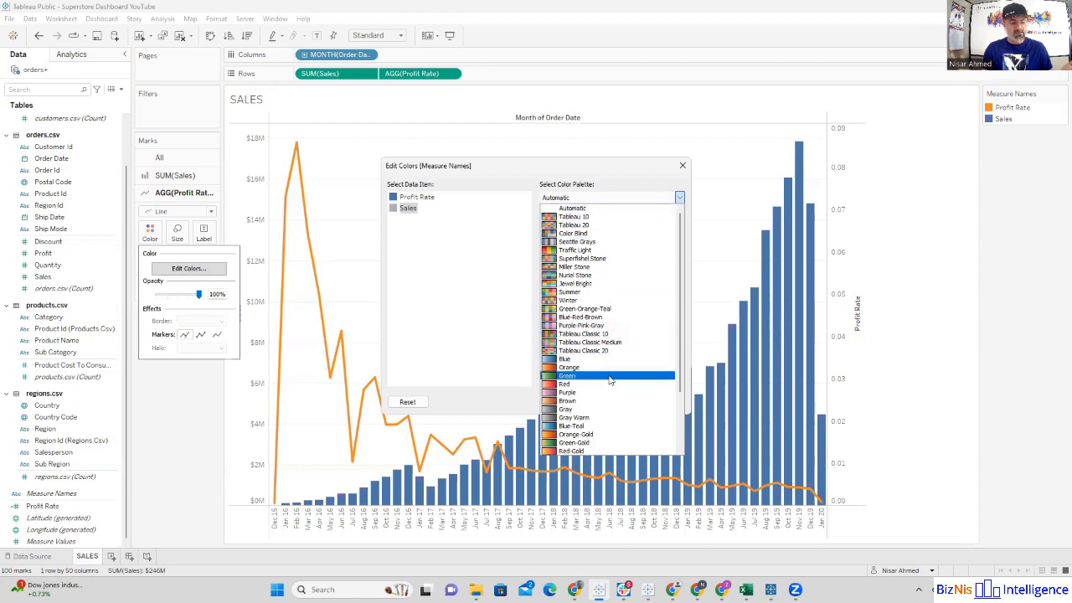
scroll(616, 375, down, 3)
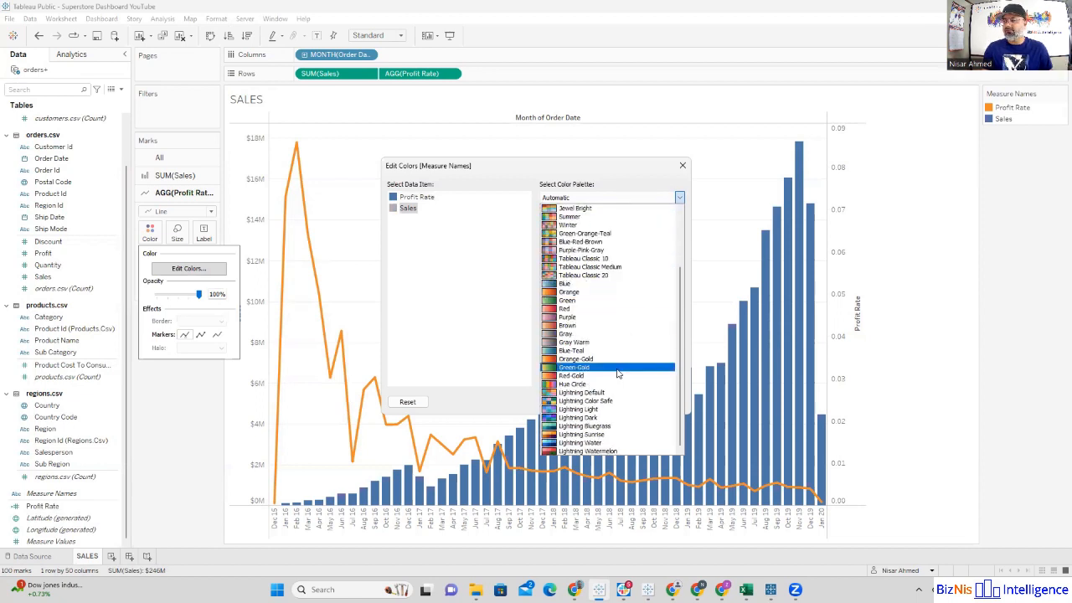
scroll(617, 374, up, 3)
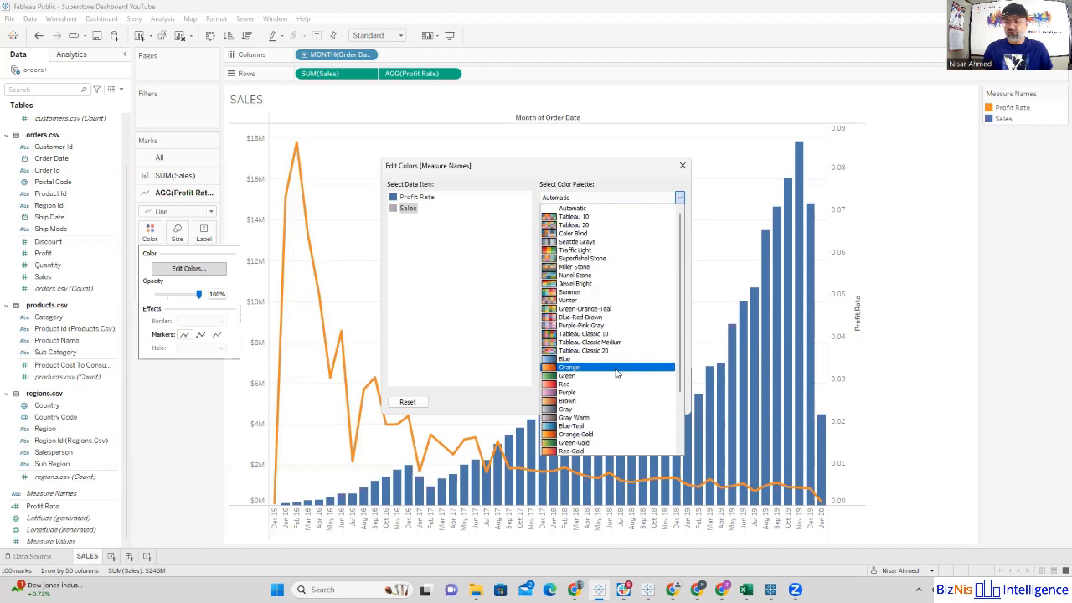
click(486, 297)
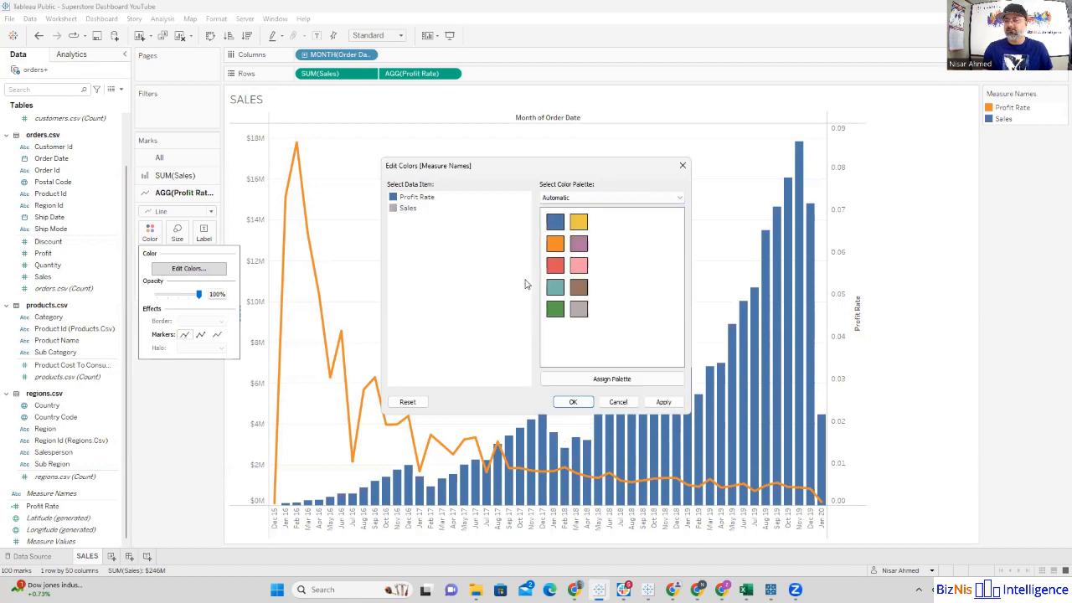
click(573, 402)
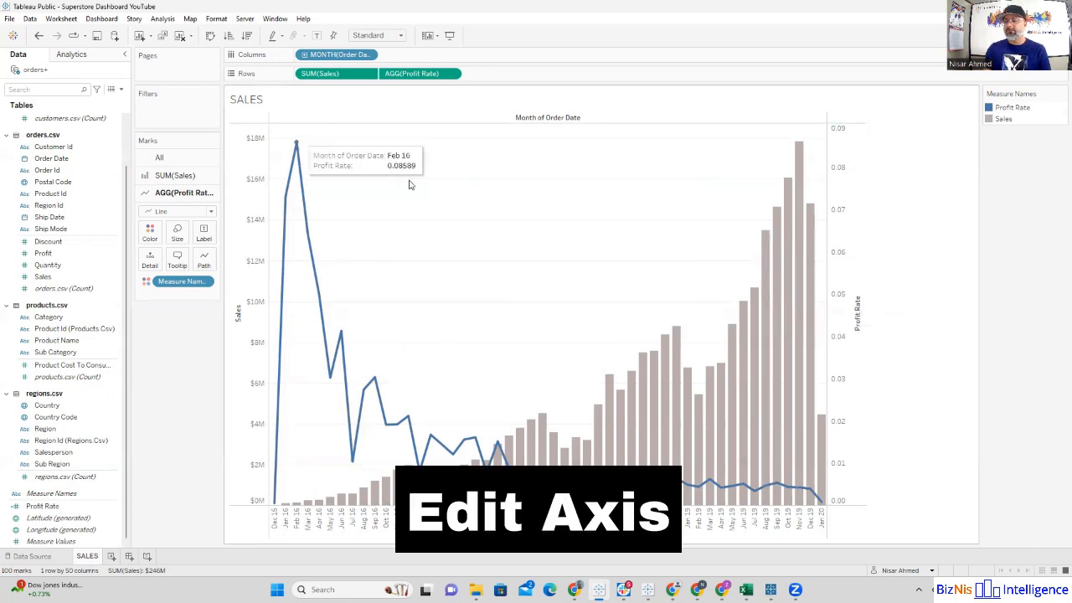
Step: Set the Profit Rate axis to a fixed range with a start of 0 and an end of 1
click(840, 249)
right_click(840, 249)
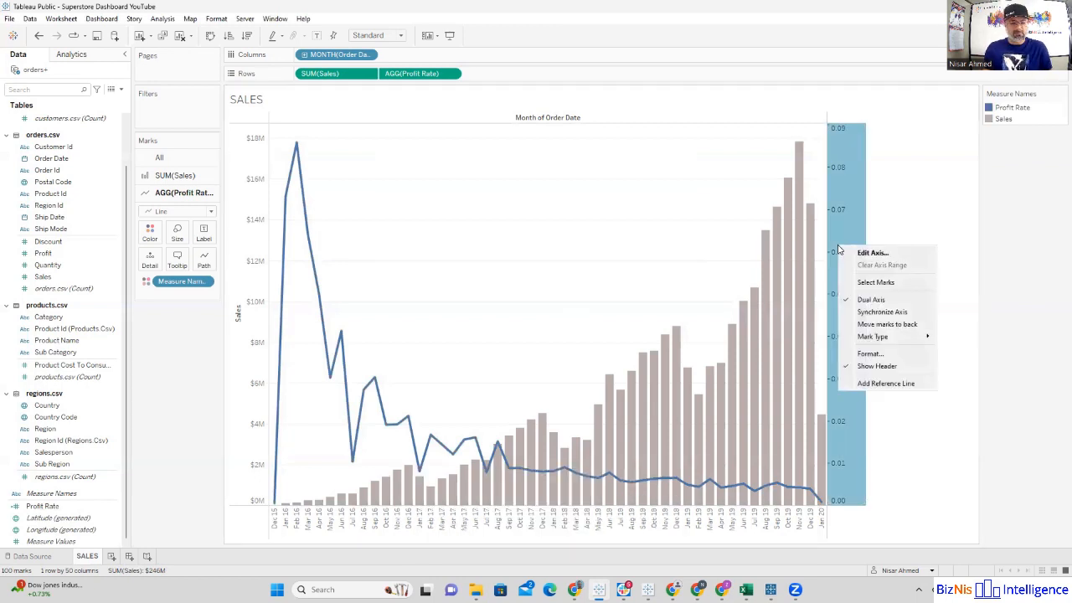
click(862, 254)
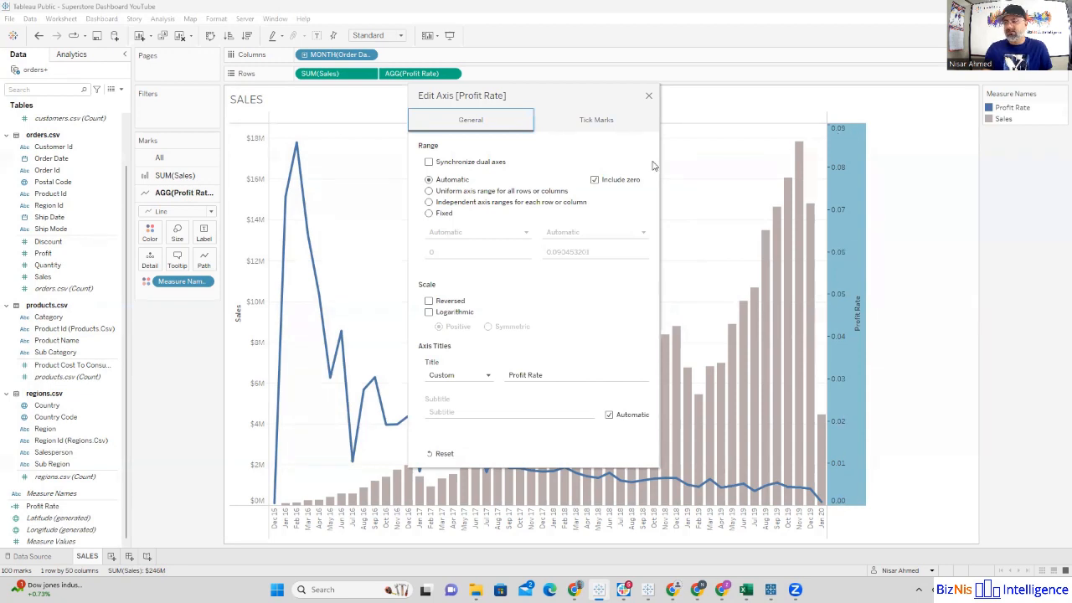
click(428, 213)
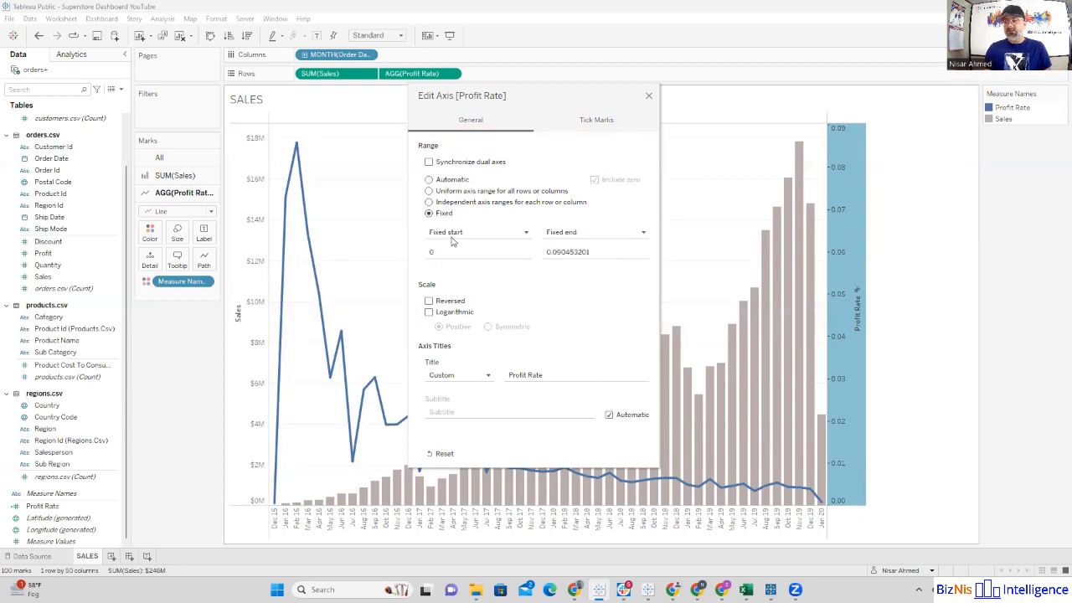
click(449, 252)
click(594, 252)
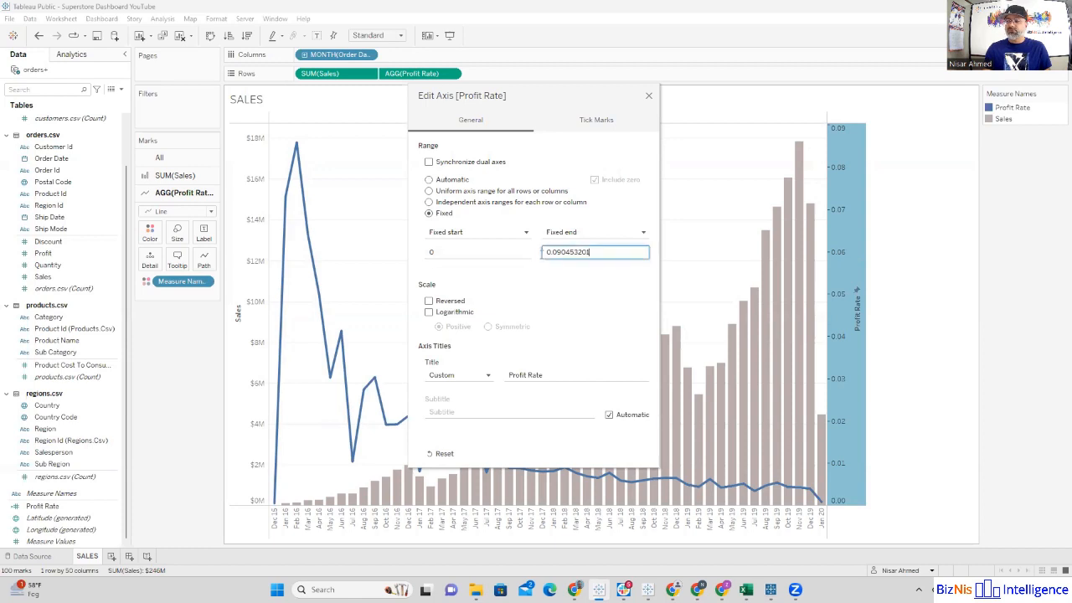
key(ctrl+a)
text(1)
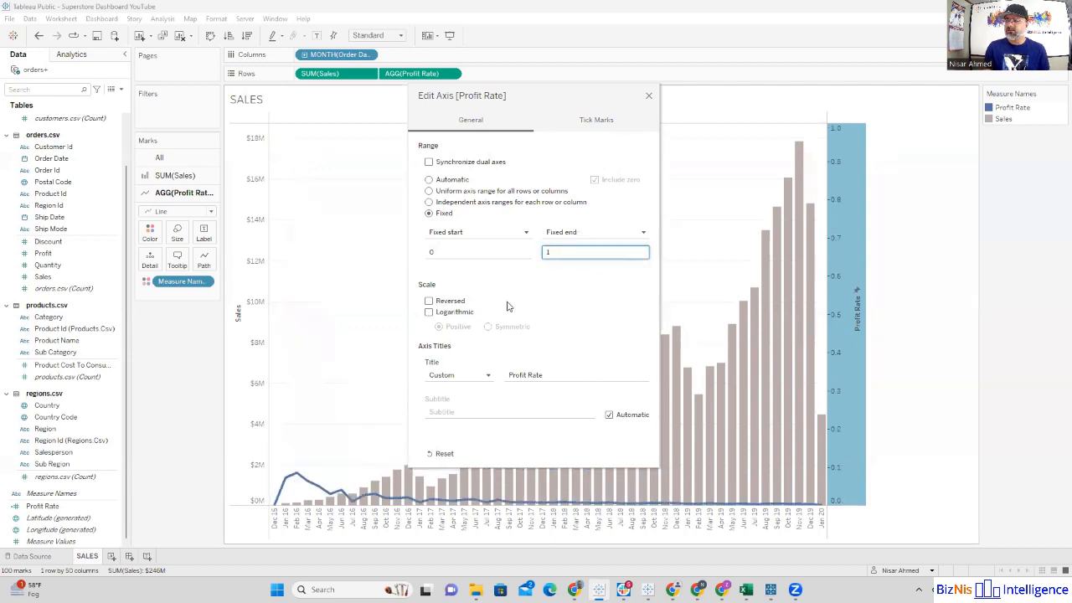
click(500, 278)
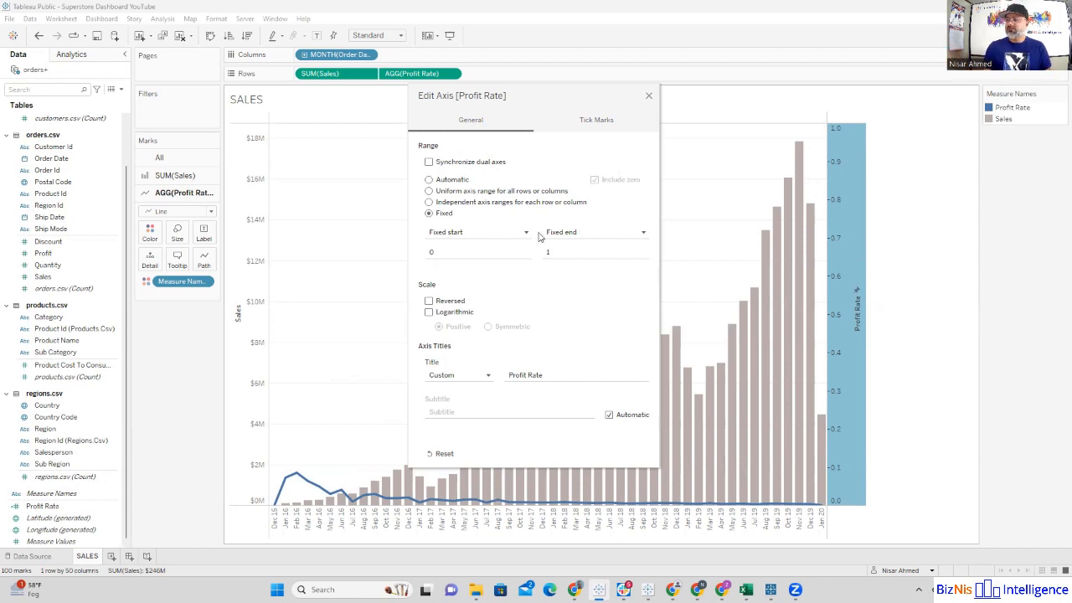
click(648, 98)
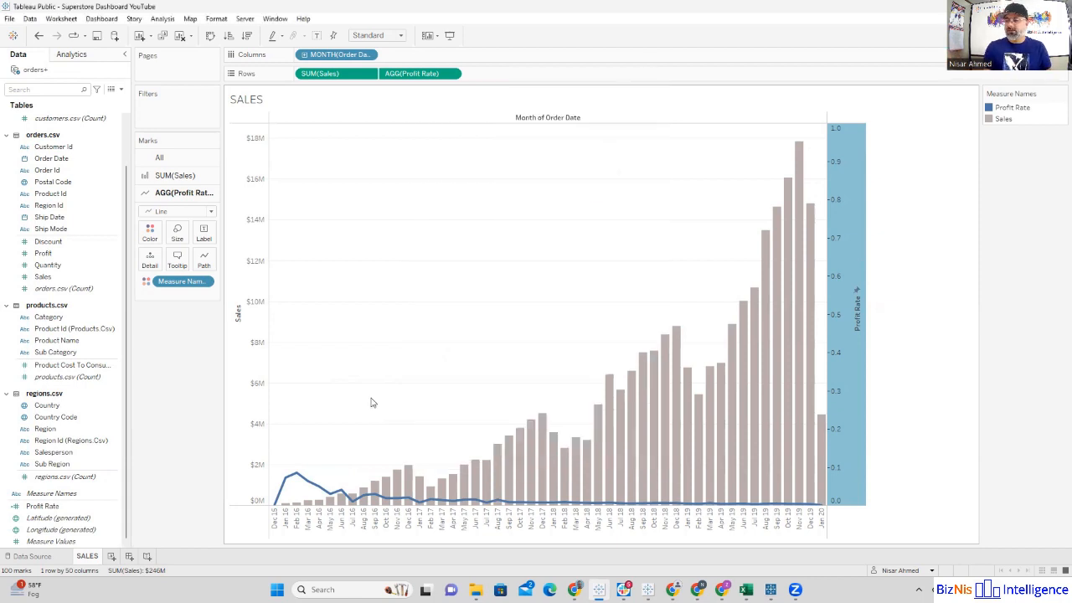
click(940, 383)
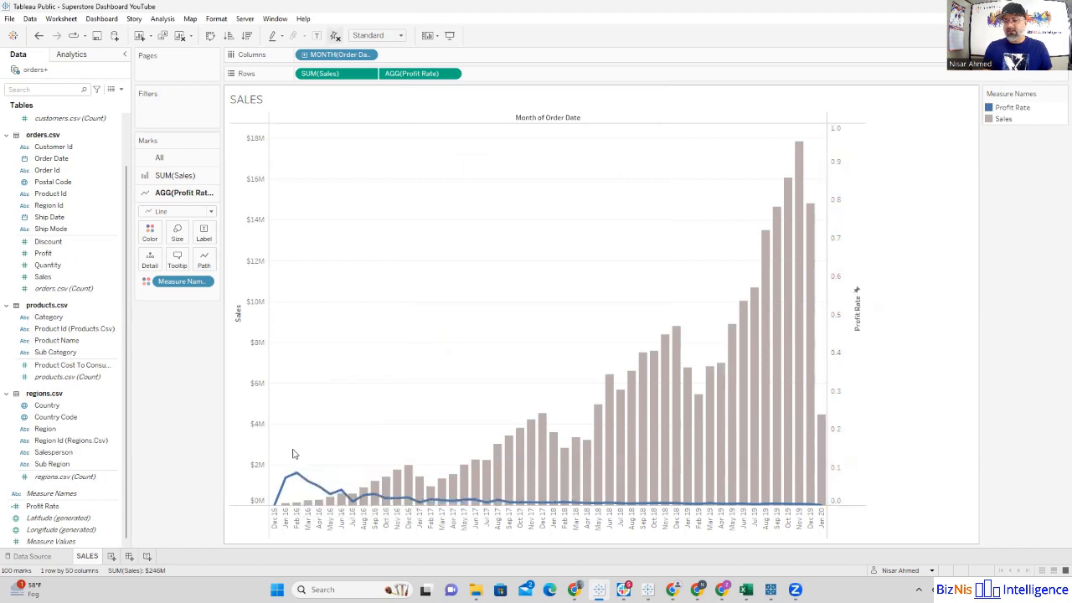
Step: Format the Profit Rate axis numbers as percentages with one decimal place
mouse_move(298, 476)
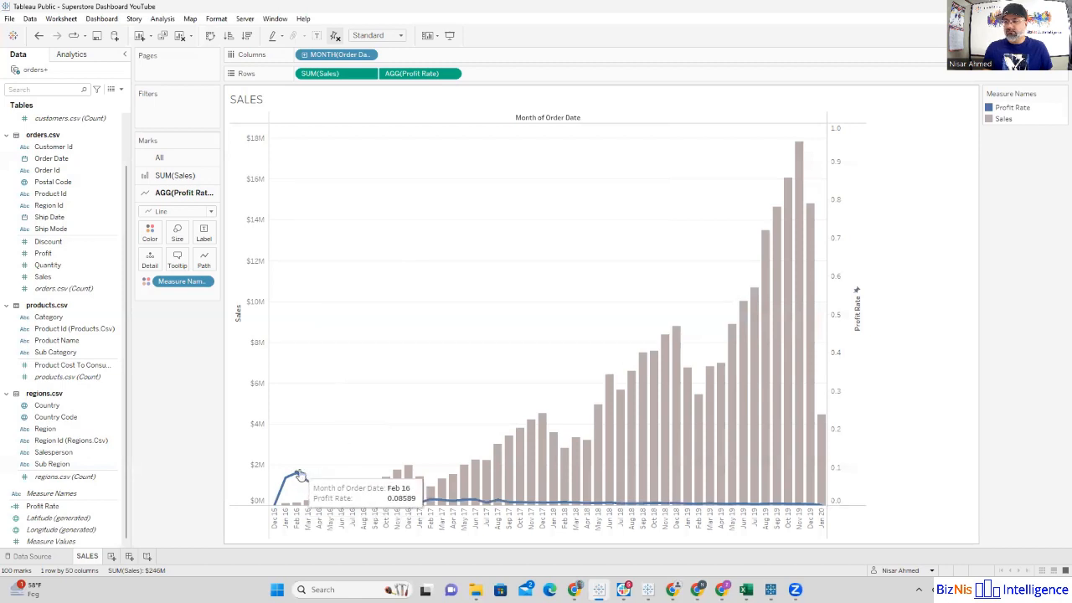
click(452, 73)
click(433, 120)
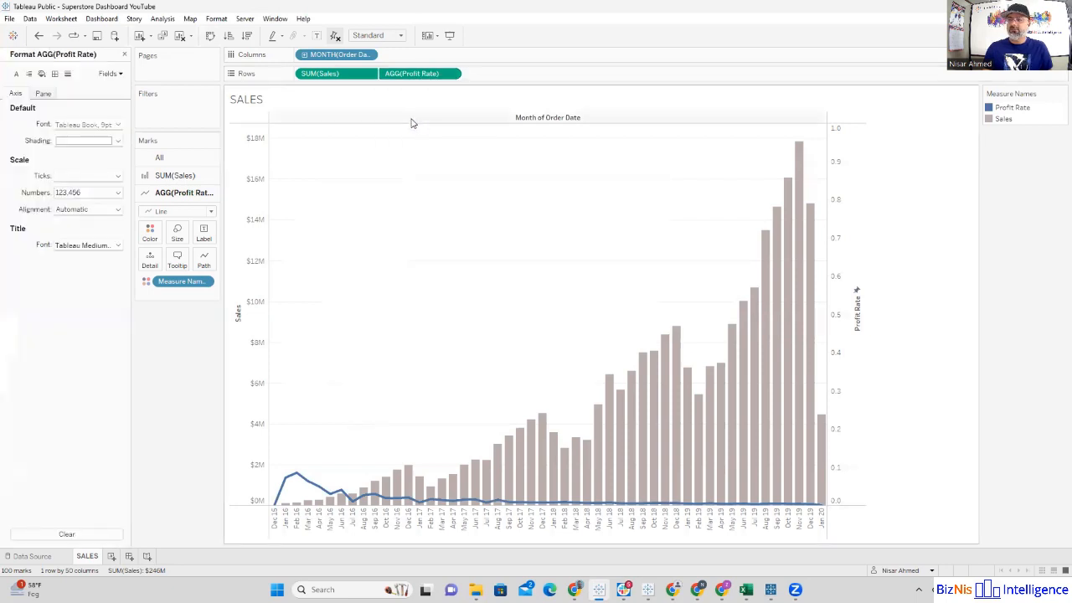
click(88, 193)
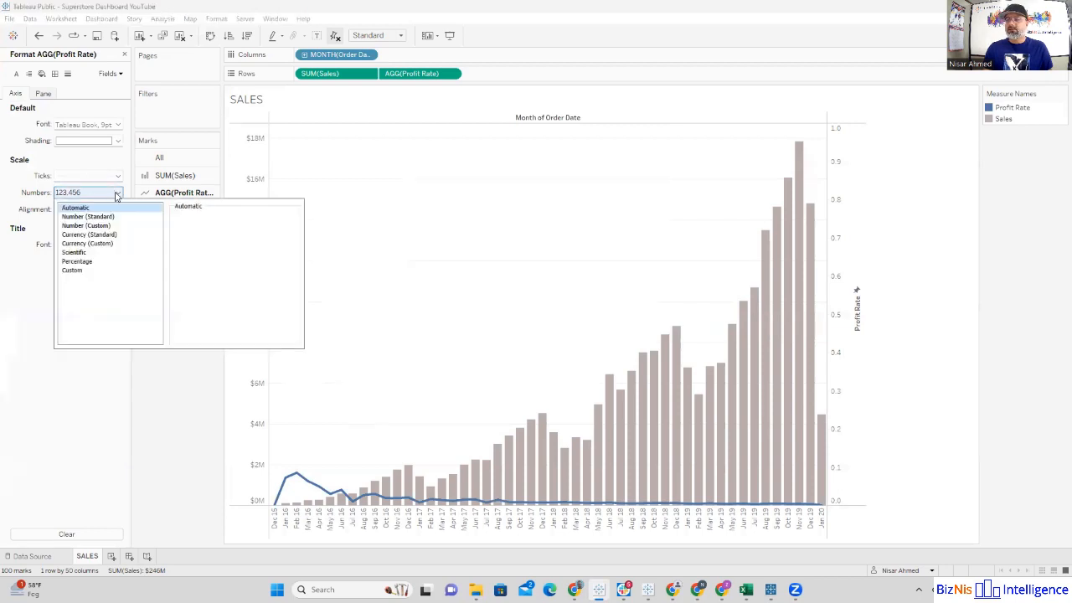
click(83, 262)
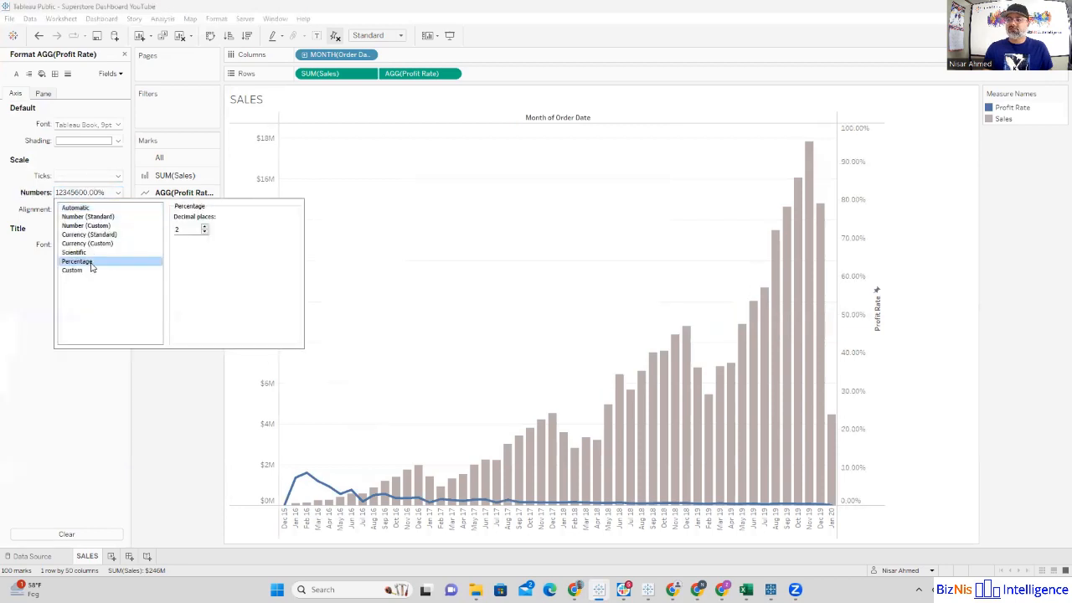
click(204, 234)
click(180, 421)
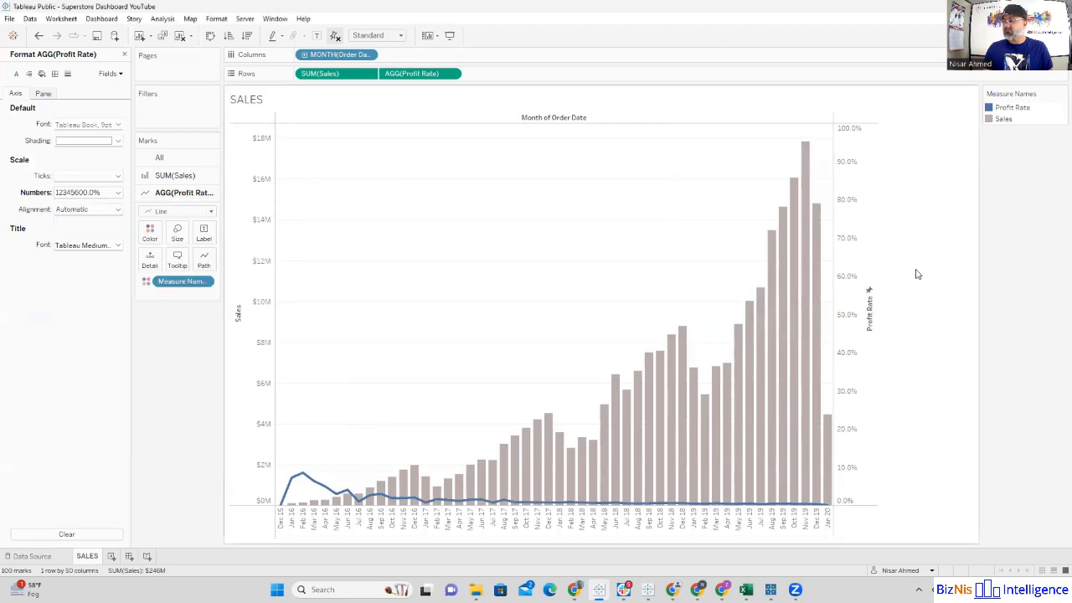
Step: Show mark labels on the Profit Rate line using the Min/Max option, labeling only the maximum value
mouse_move(287, 486)
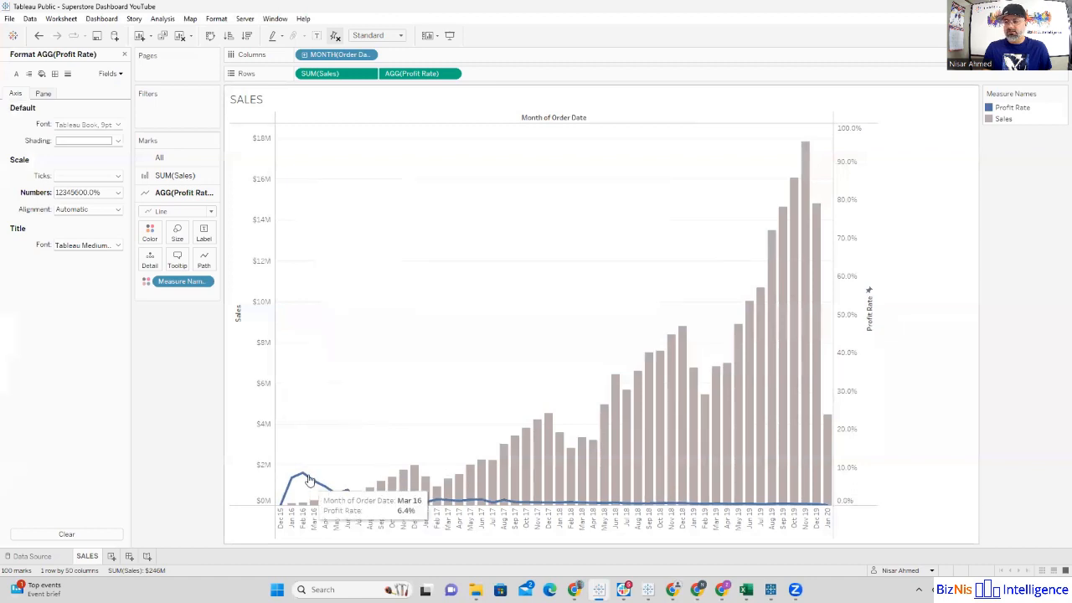
click(205, 235)
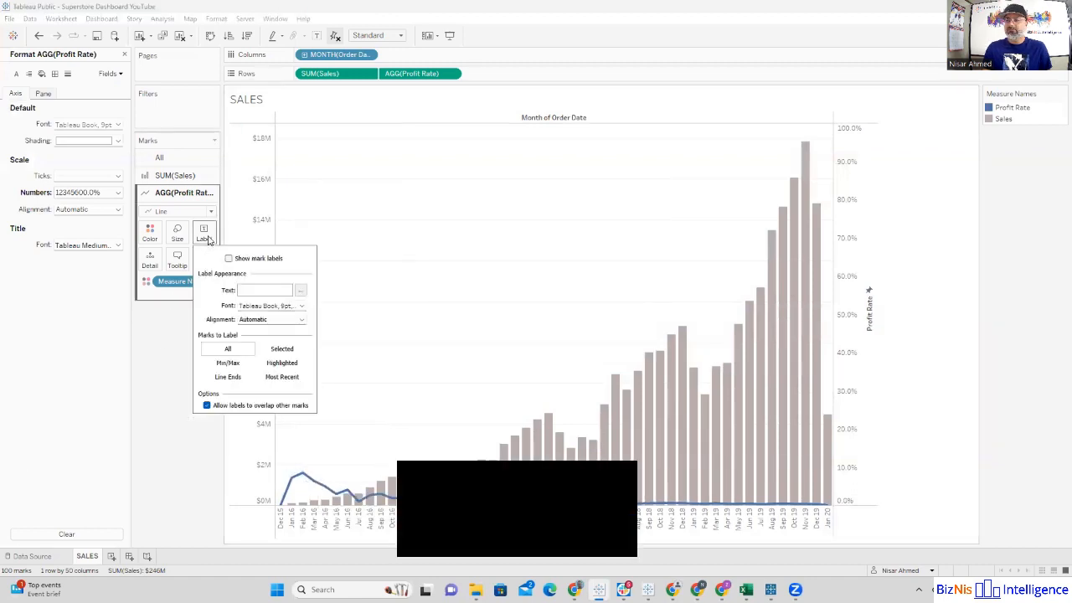
click(229, 259)
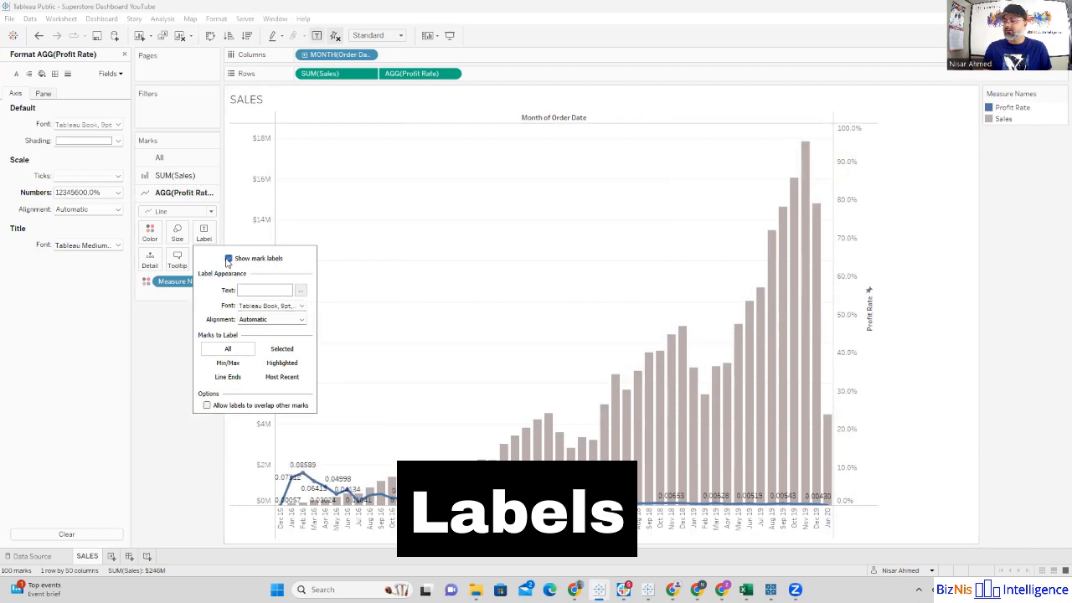
click(227, 364)
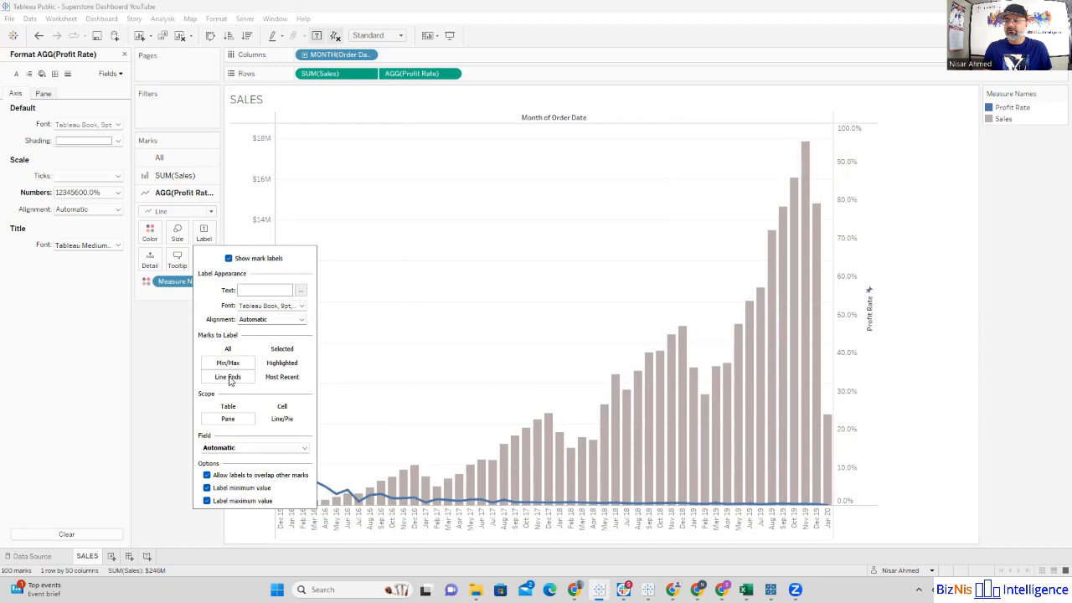
click(229, 377)
click(228, 348)
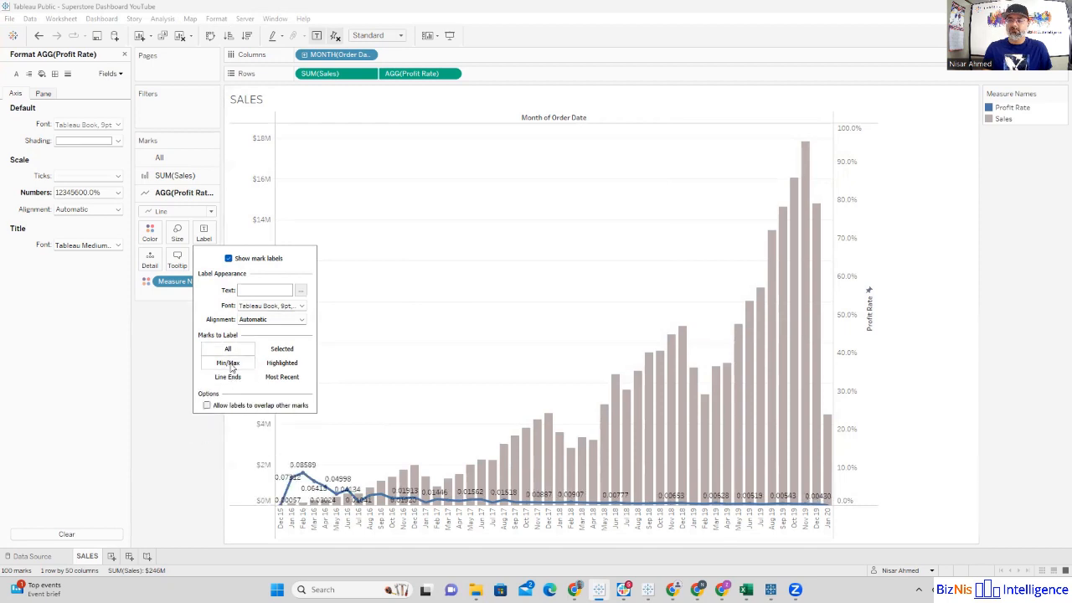
click(229, 363)
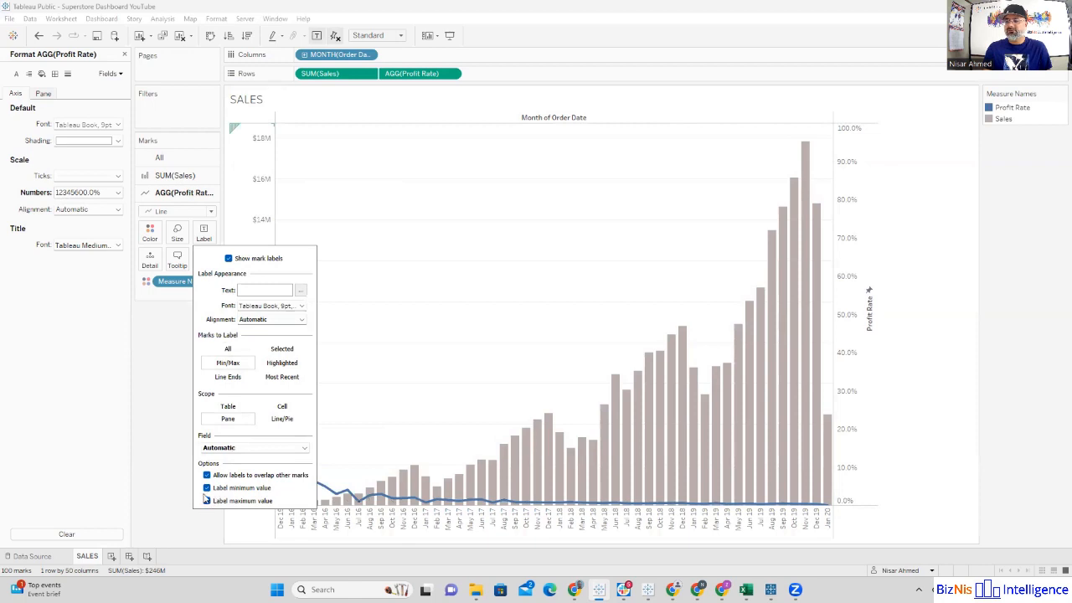
click(206, 489)
click(174, 485)
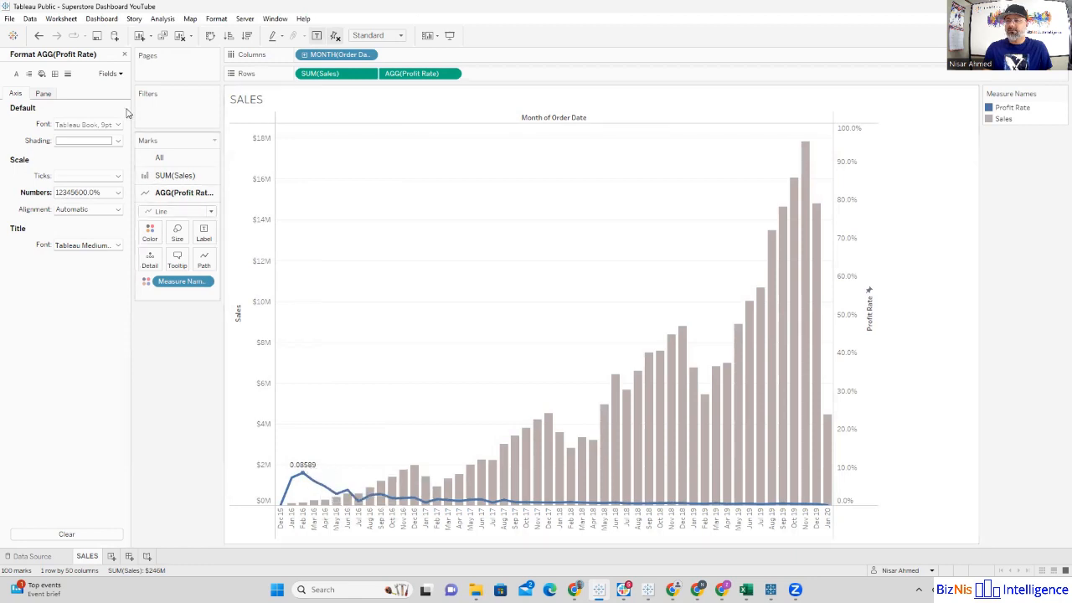
click(125, 55)
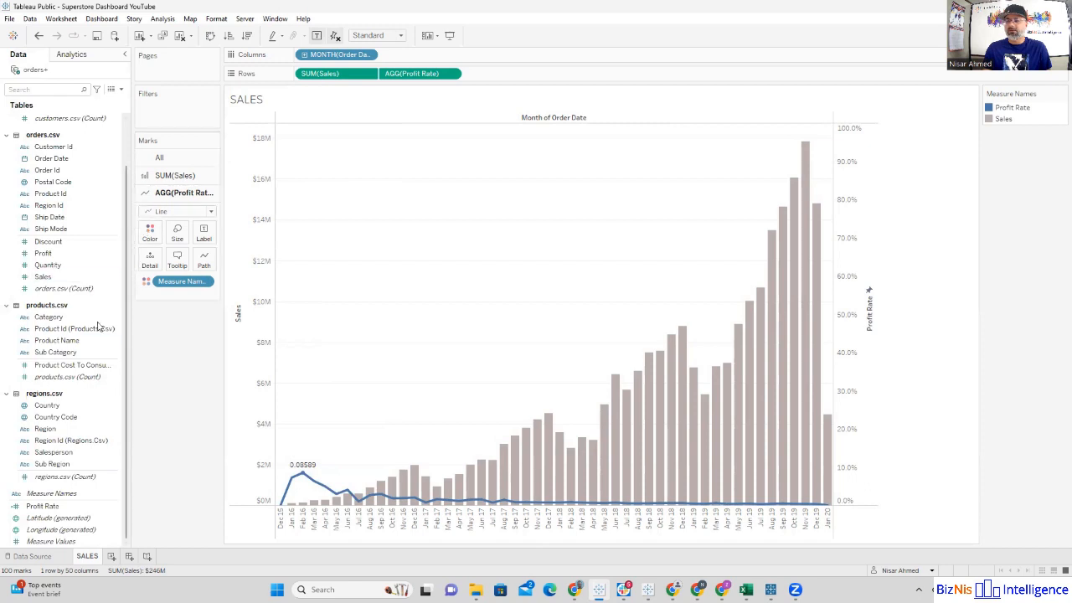
Step: Turn off the Profit Rate line's mark labels and assign the Profit Rate field as its label instead
click(204, 235)
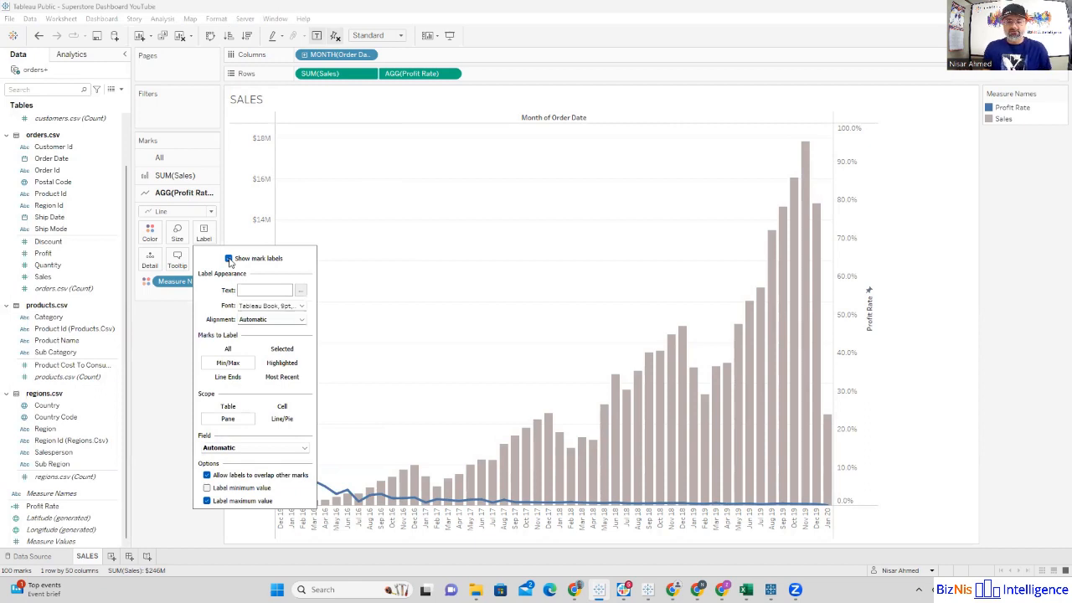
click(229, 259)
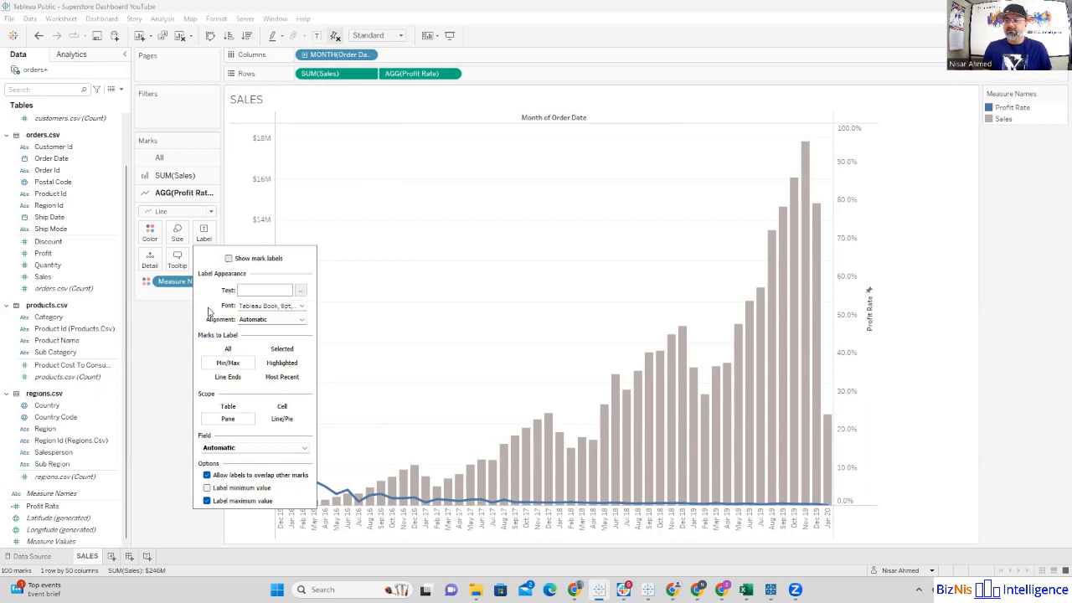
click(165, 371)
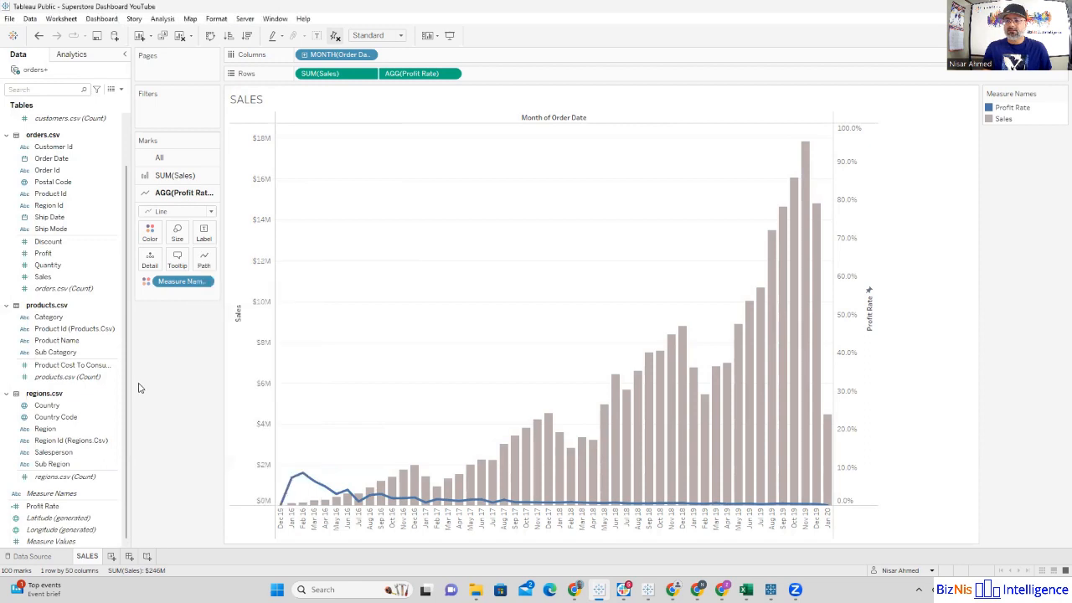
click(40, 505)
drag(38, 507, 203, 242)
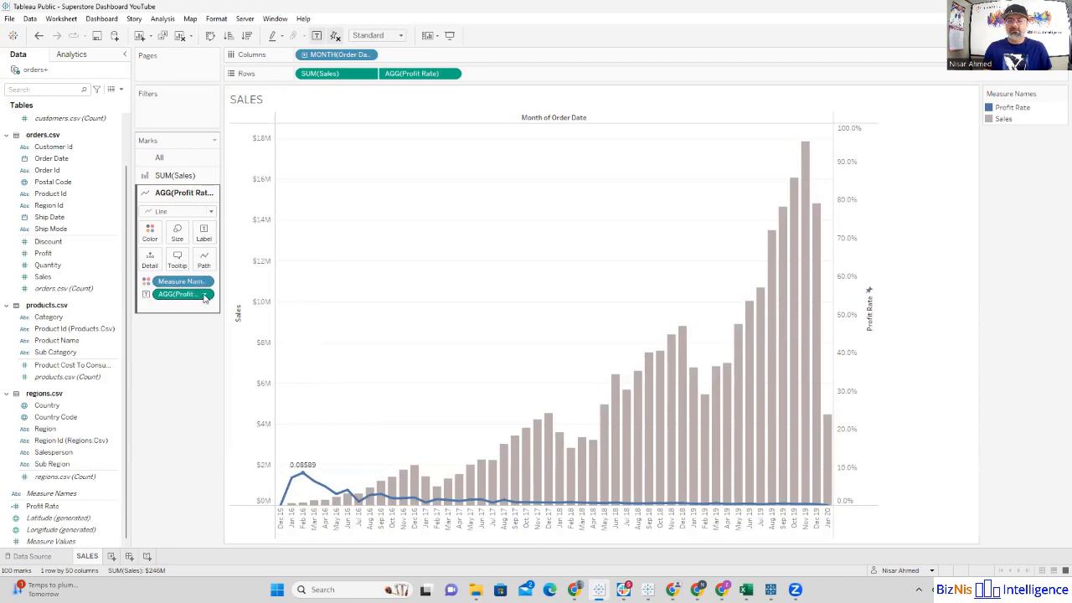
Step: Format the default numbers of the Profit Rate label as percentages with one decimal place
click(204, 296)
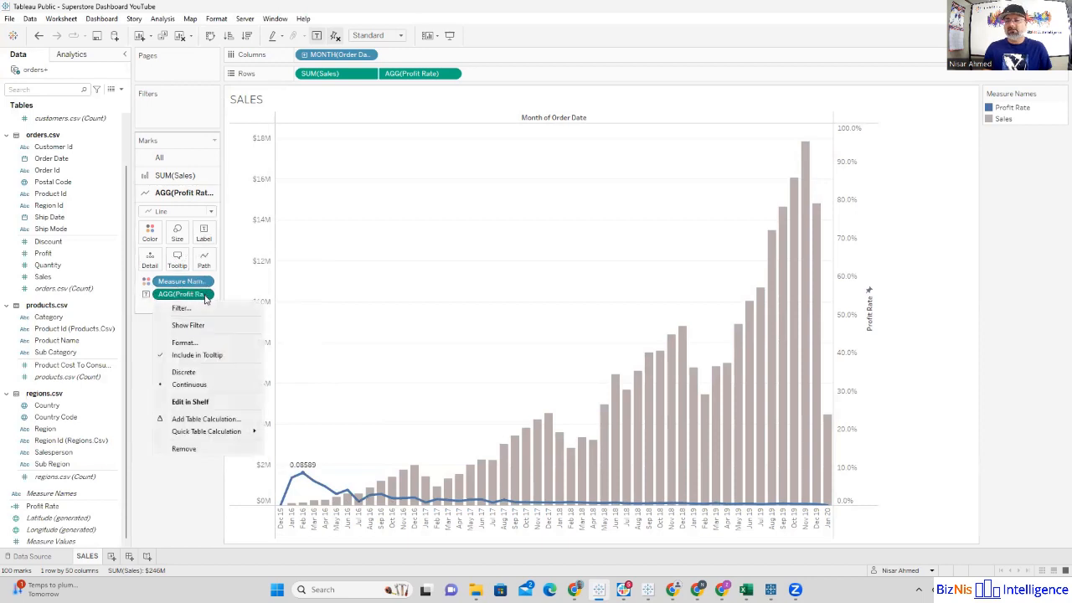
click(185, 341)
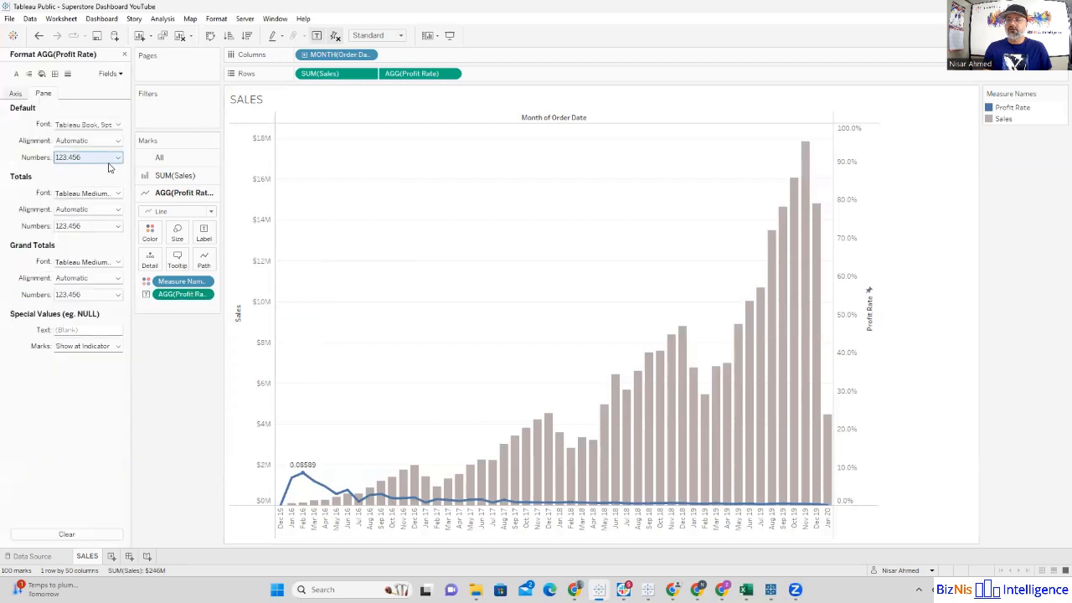
click(119, 160)
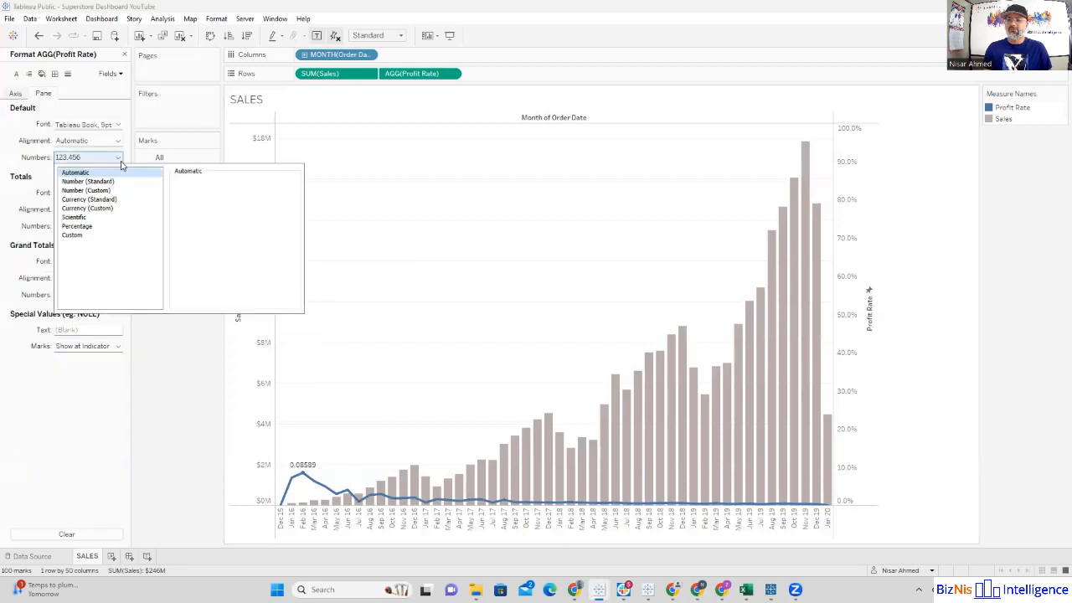
click(92, 228)
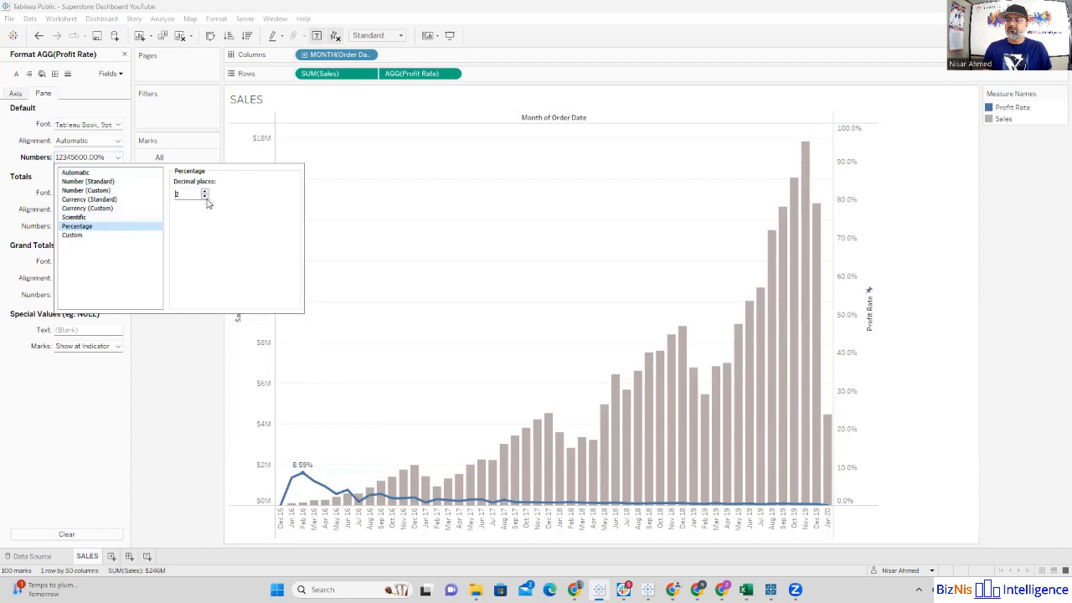
click(205, 198)
click(178, 367)
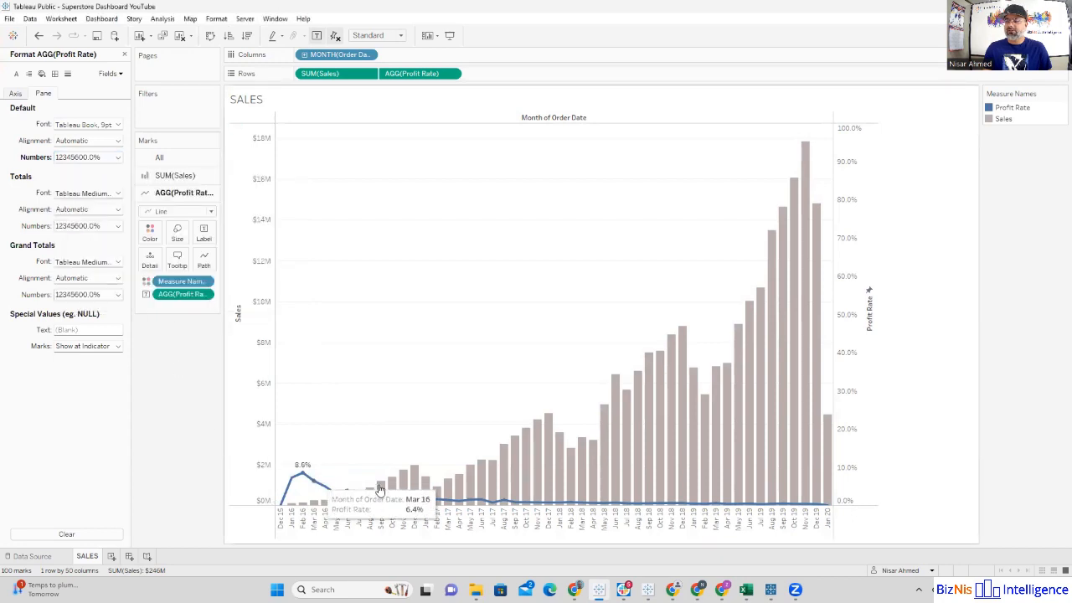
Step: Label the Sales bars with the Sales field from the orders table
click(124, 54)
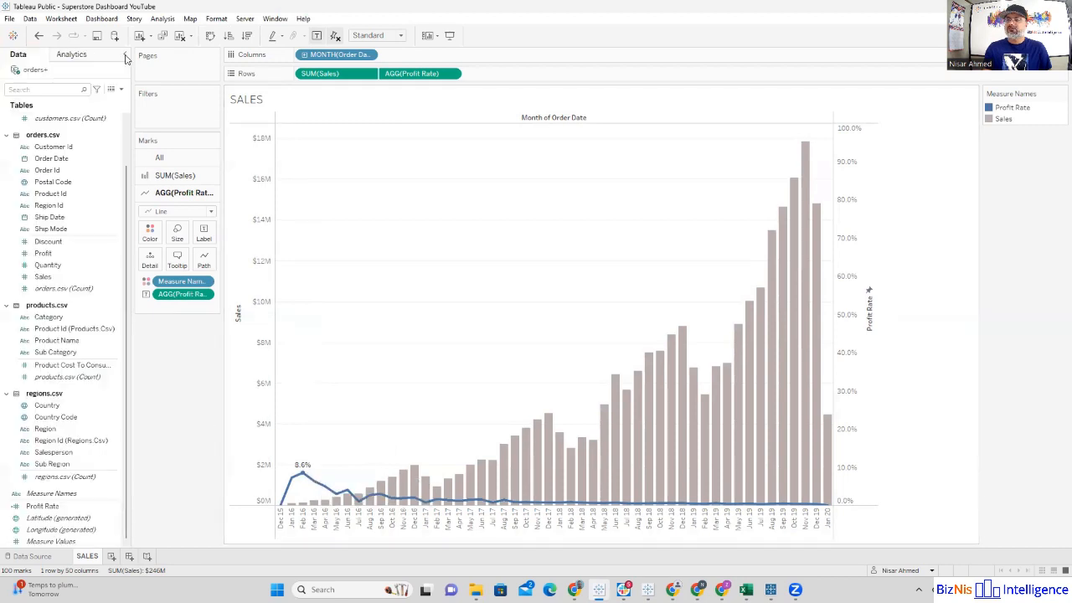
click(176, 175)
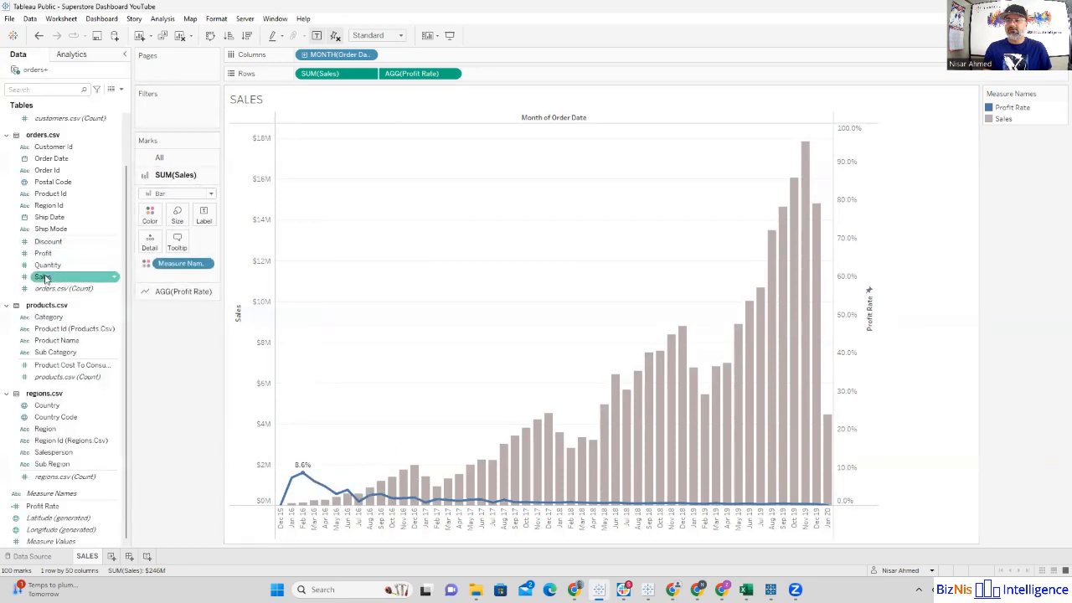
drag(49, 282, 223, 288)
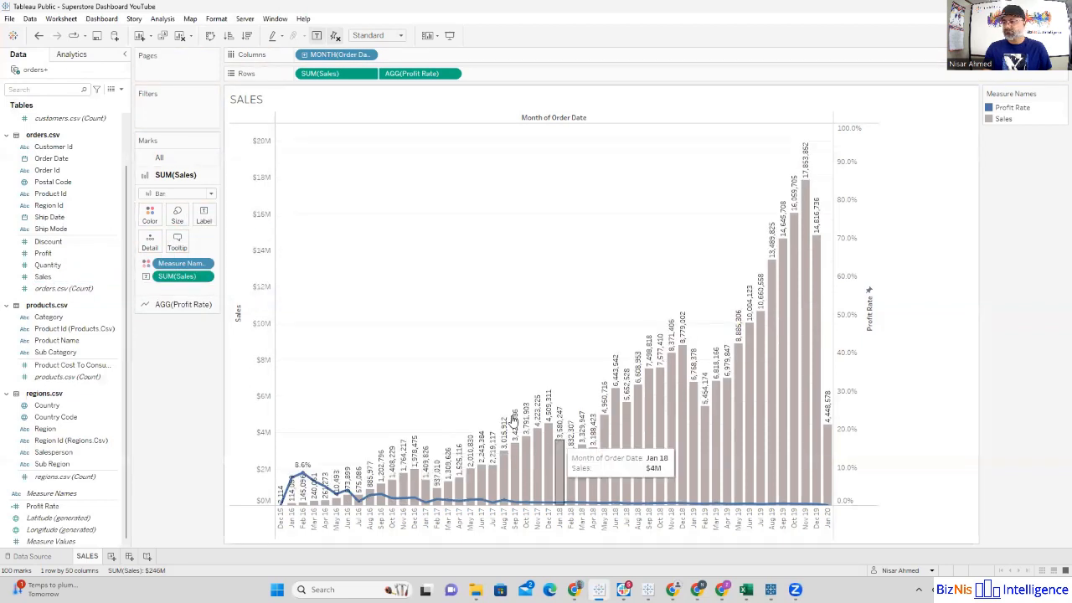
Step: Format the default numbers of the Sales bar labels as custom currency in dollars with zero decimal places
click(207, 277)
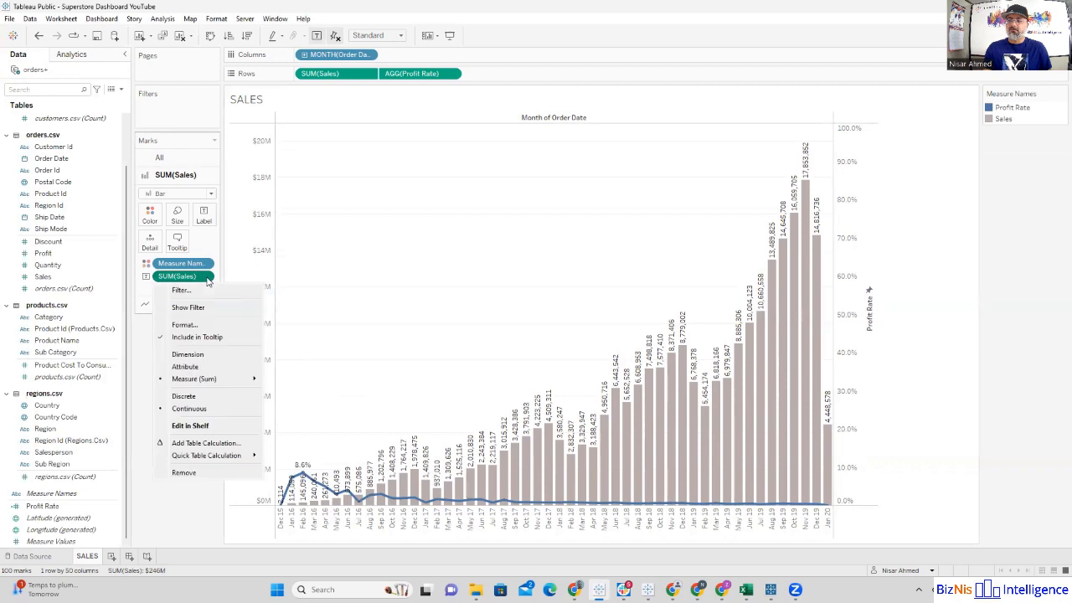
click(196, 324)
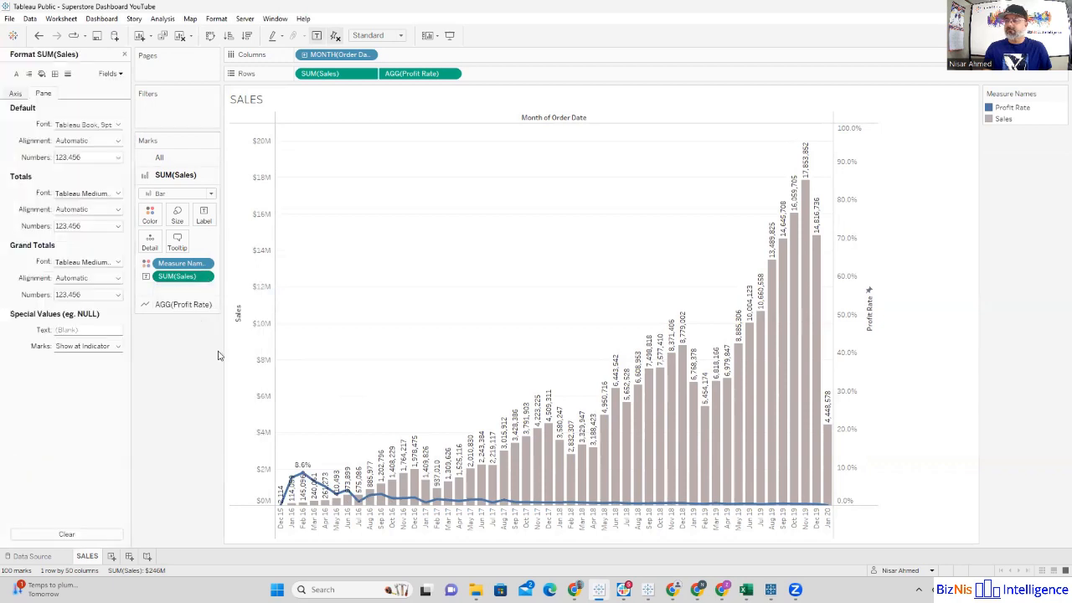
click(115, 157)
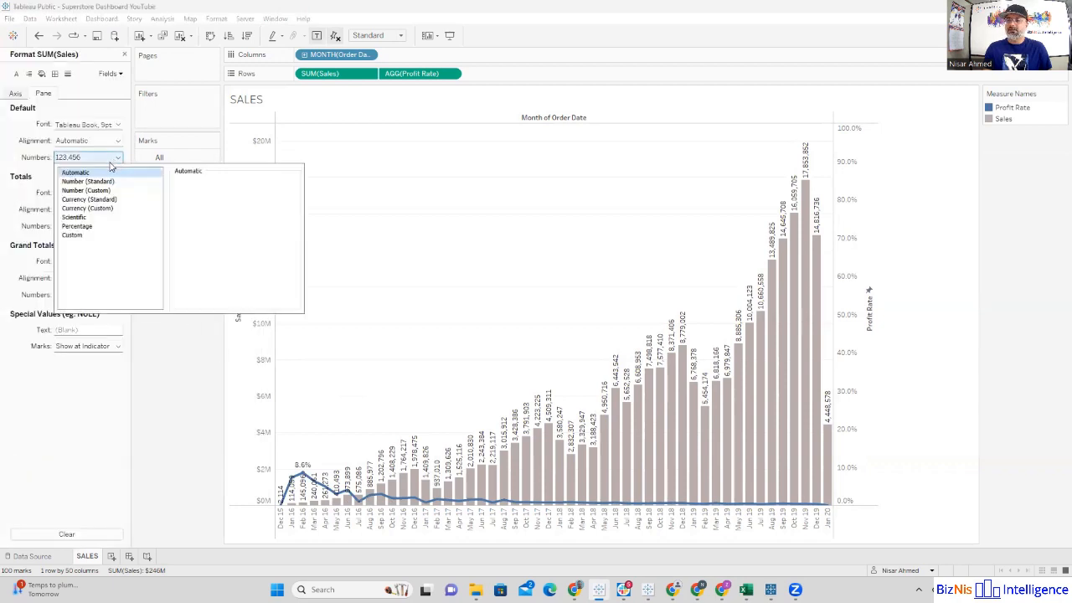
click(157, 209)
click(205, 196)
click(205, 196)
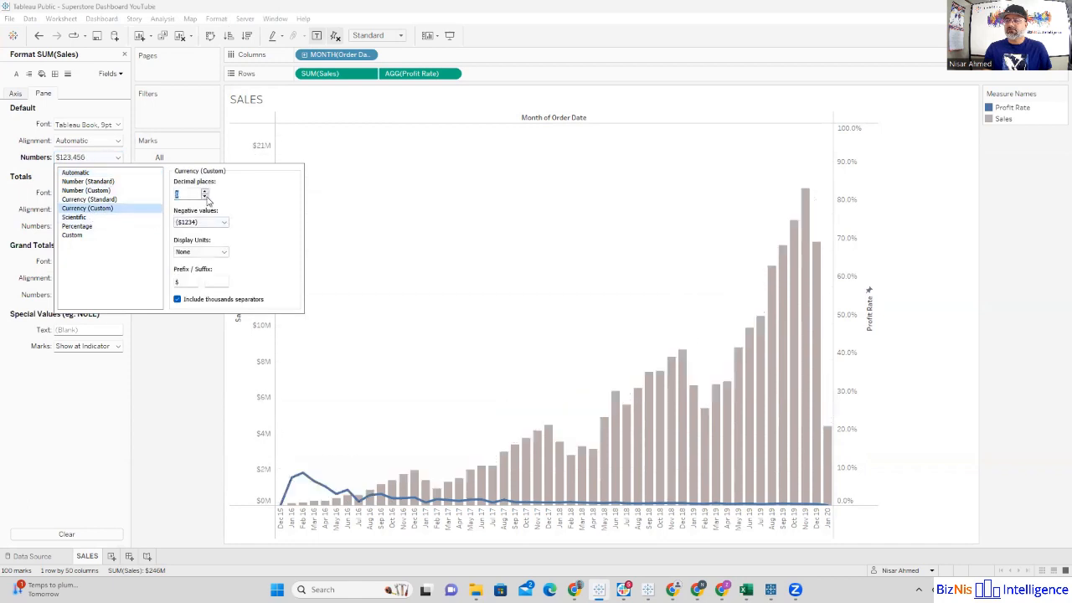
click(193, 458)
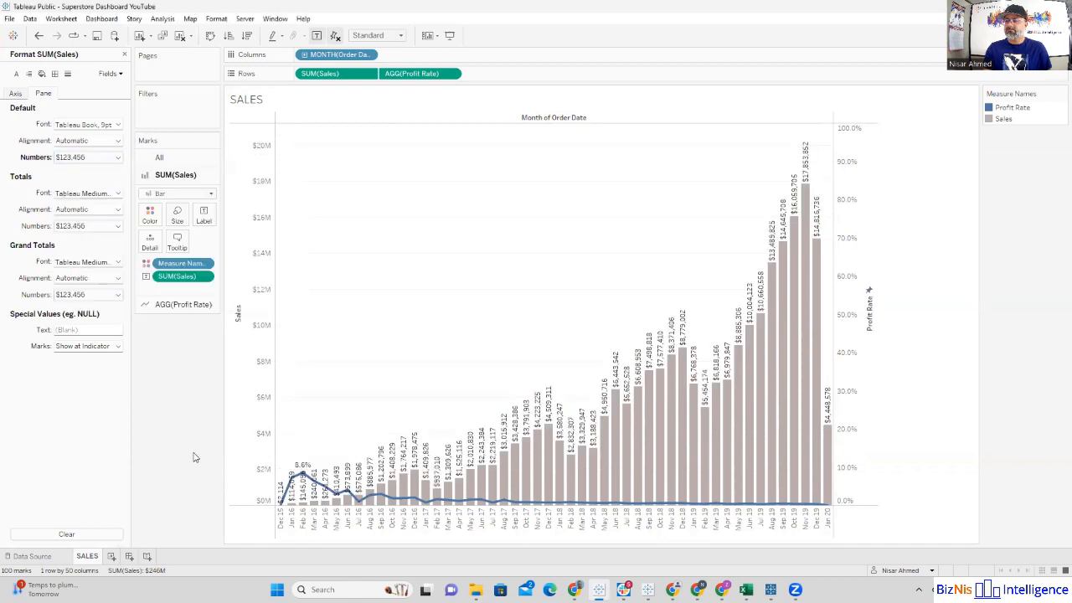
Step: Limit the Sales bar labels to the Min/Max option with only the maximum value labeled
click(204, 216)
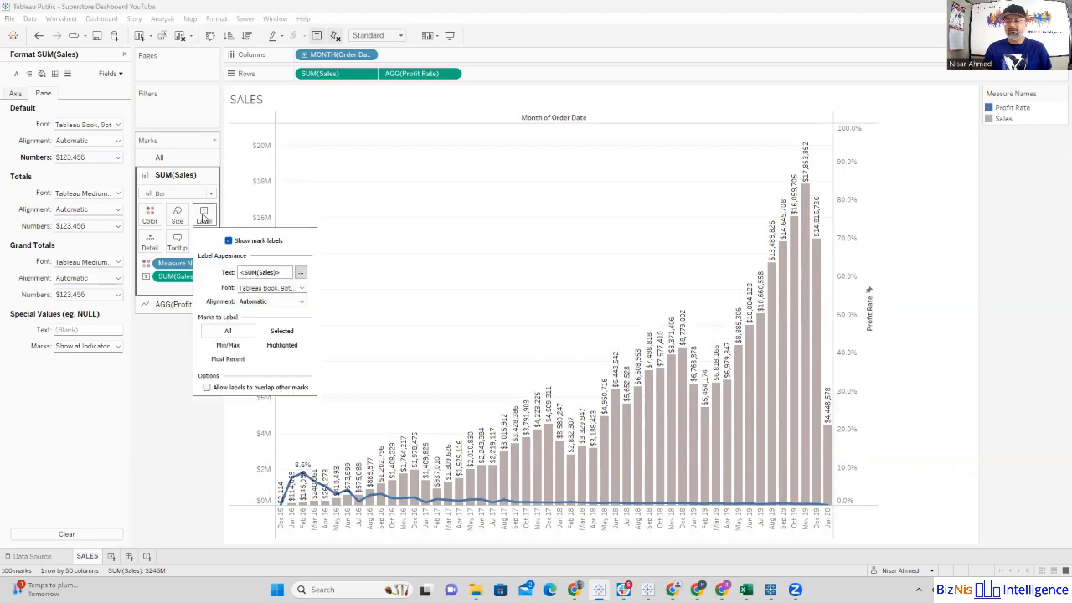
click(225, 347)
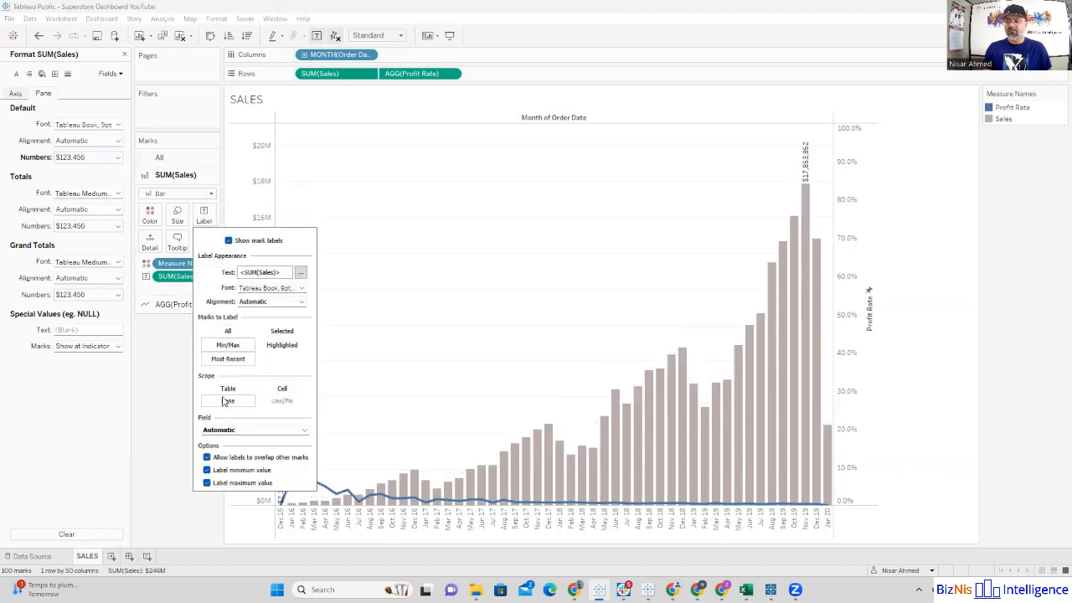
click(207, 471)
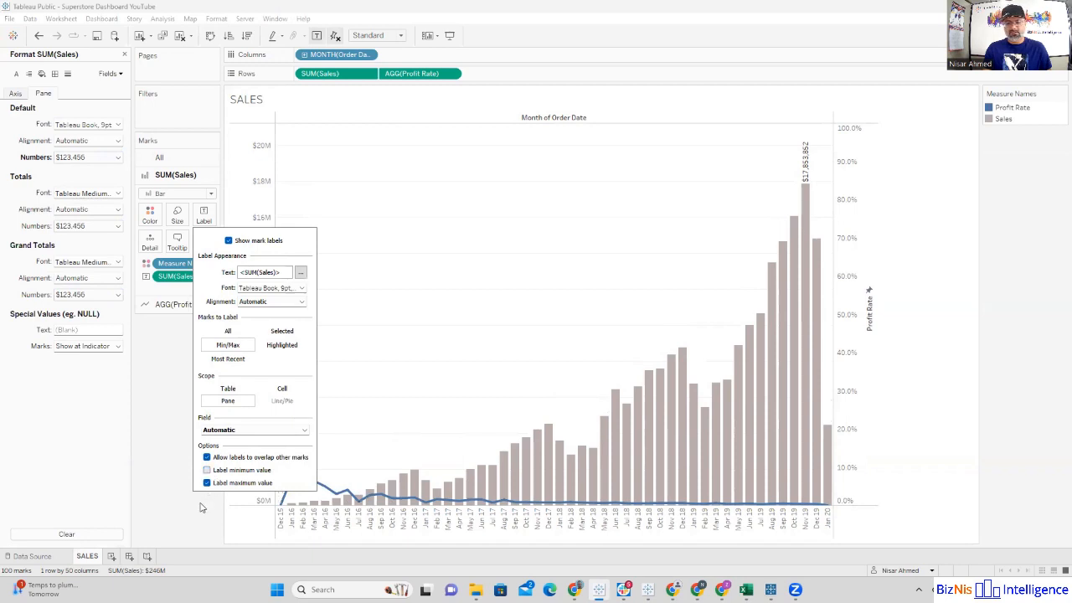
click(185, 493)
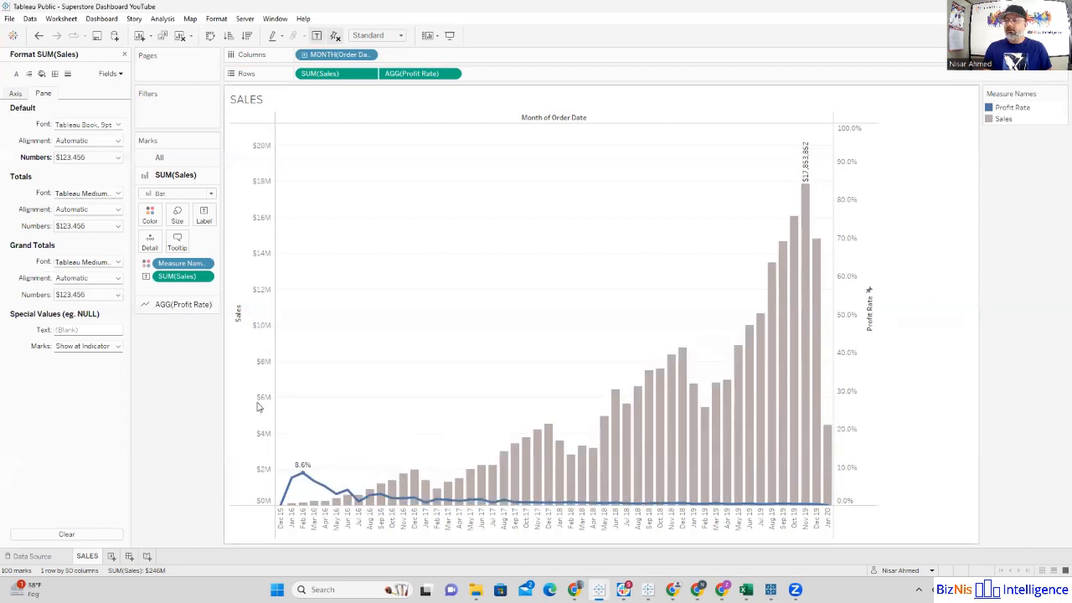
Step: Check the Sales bars' tooltip contents and hide the Month of Order Date field label above the chart
click(178, 243)
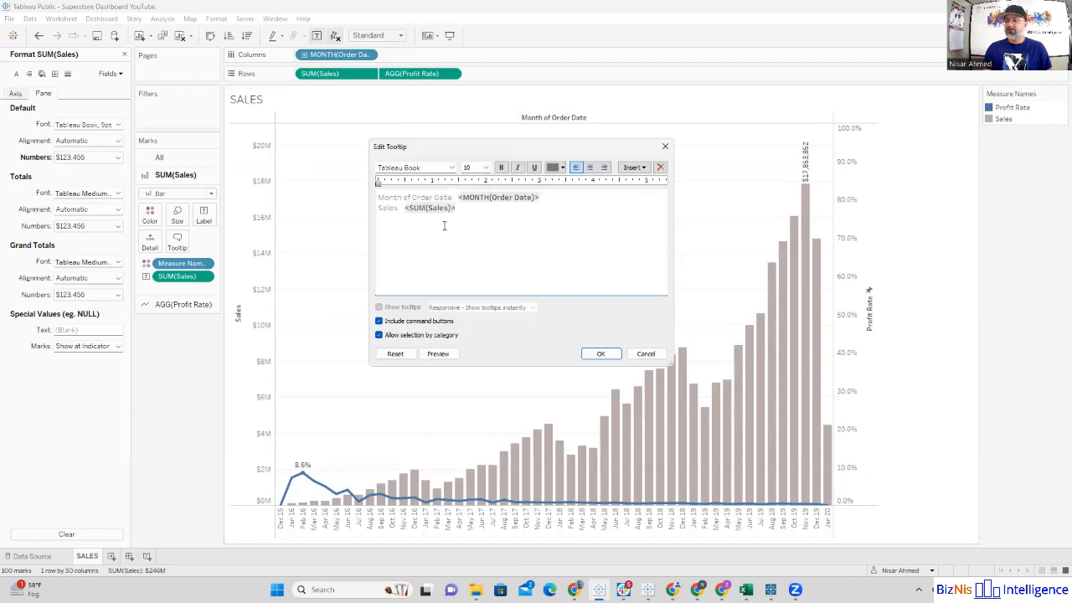
click(665, 146)
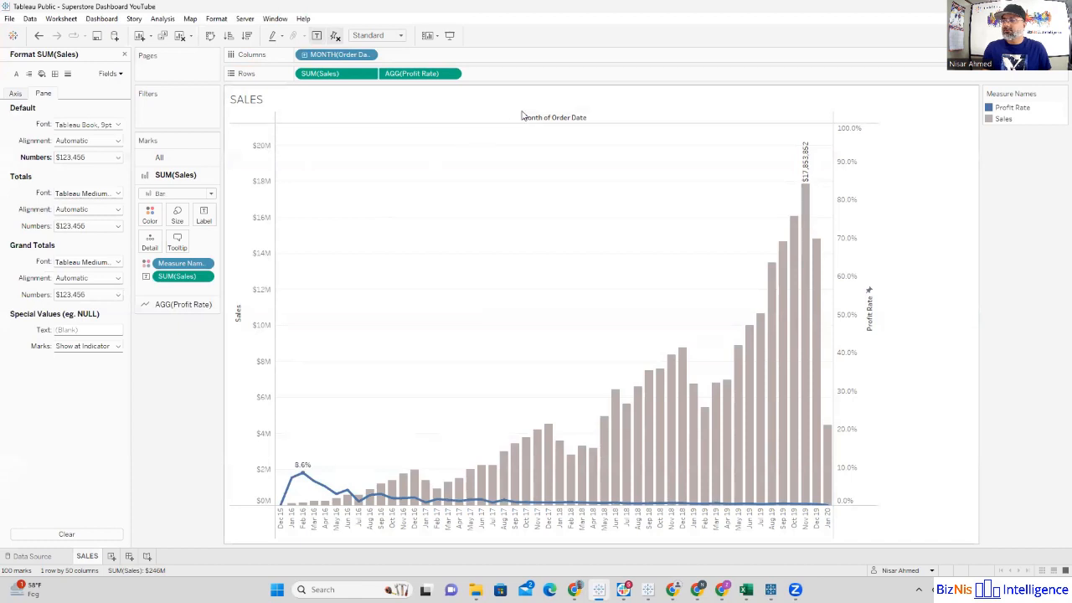
right_click(546, 120)
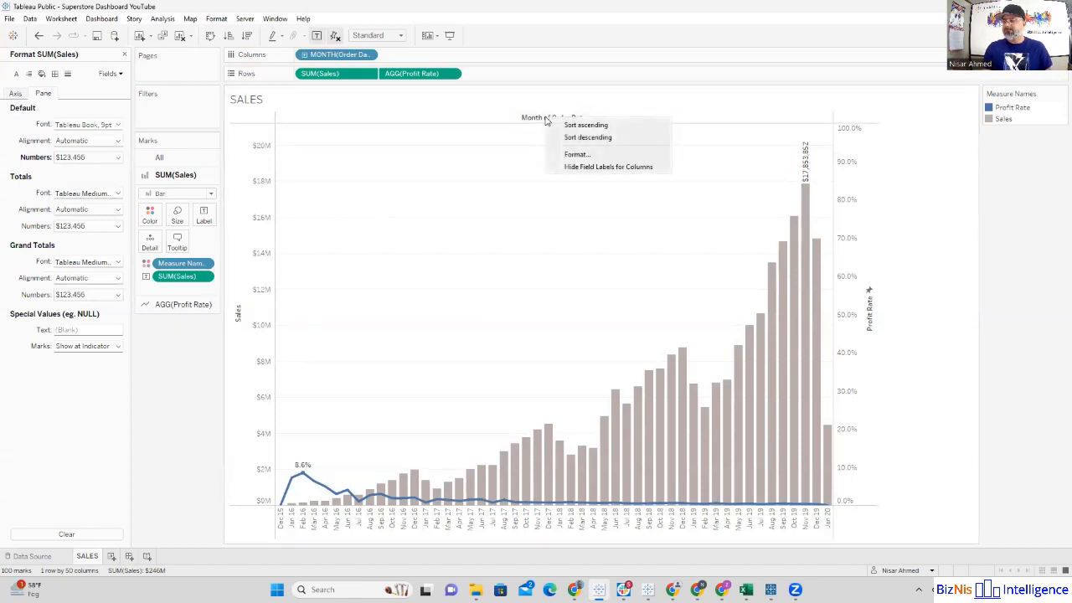
click(582, 167)
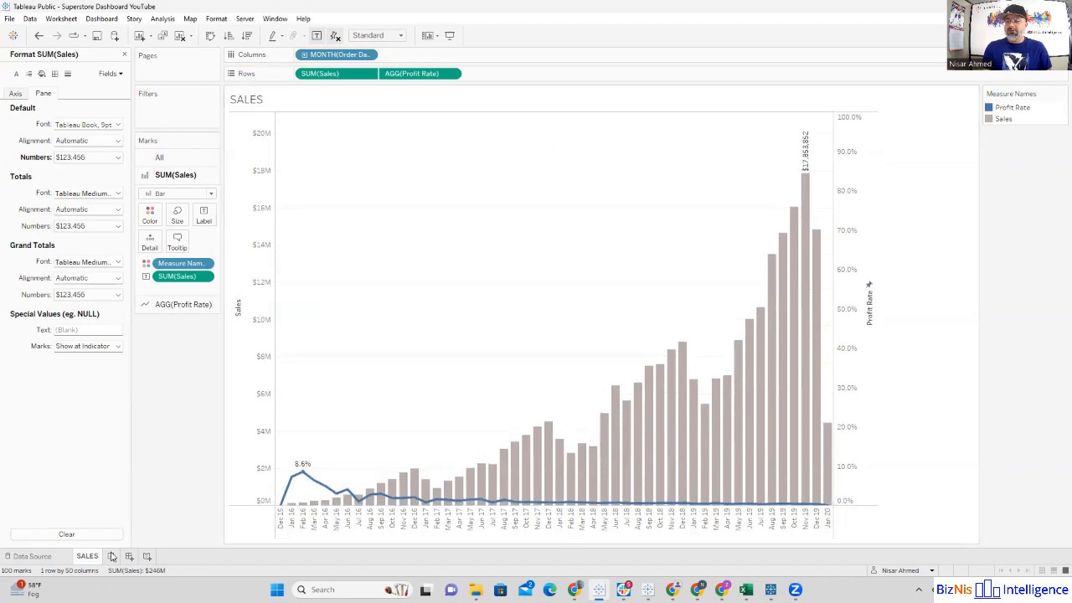
Step: Rename the SALES worksheet as SALES & PROFIT
right_click(88, 561)
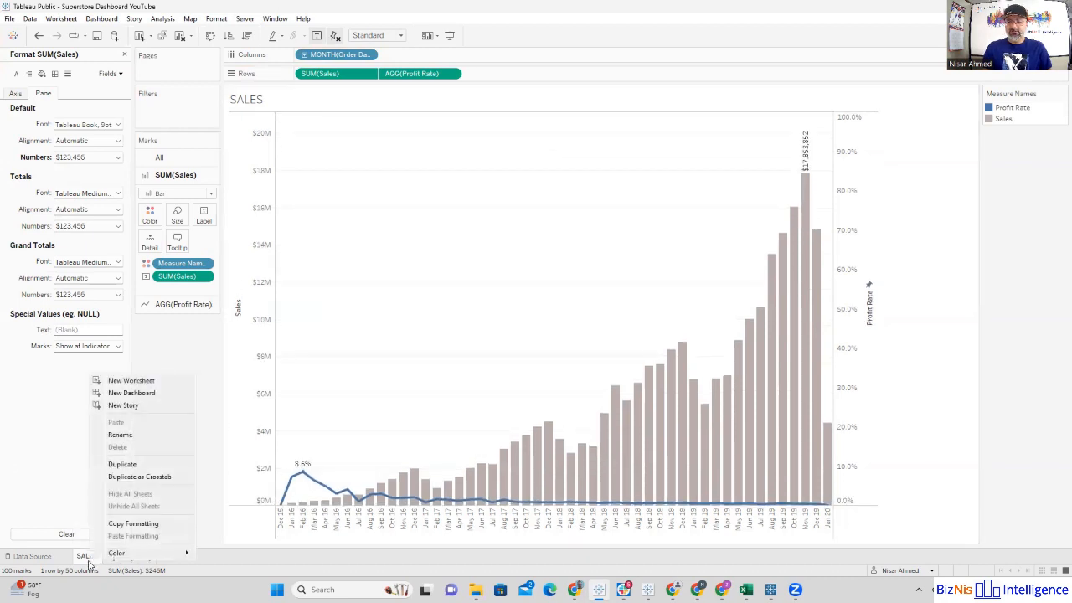
click(124, 436)
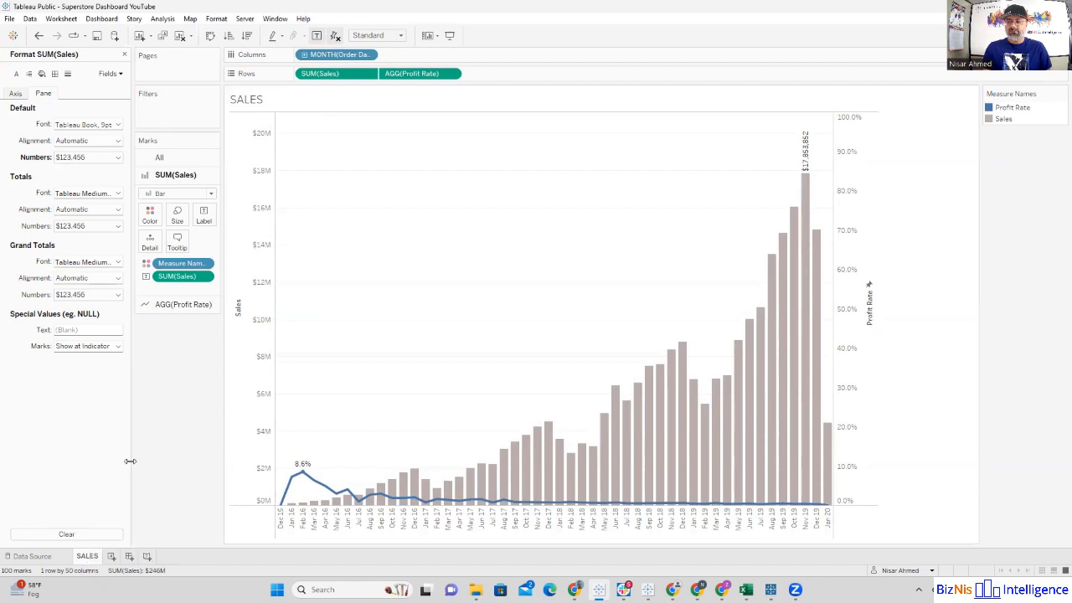
click(98, 557)
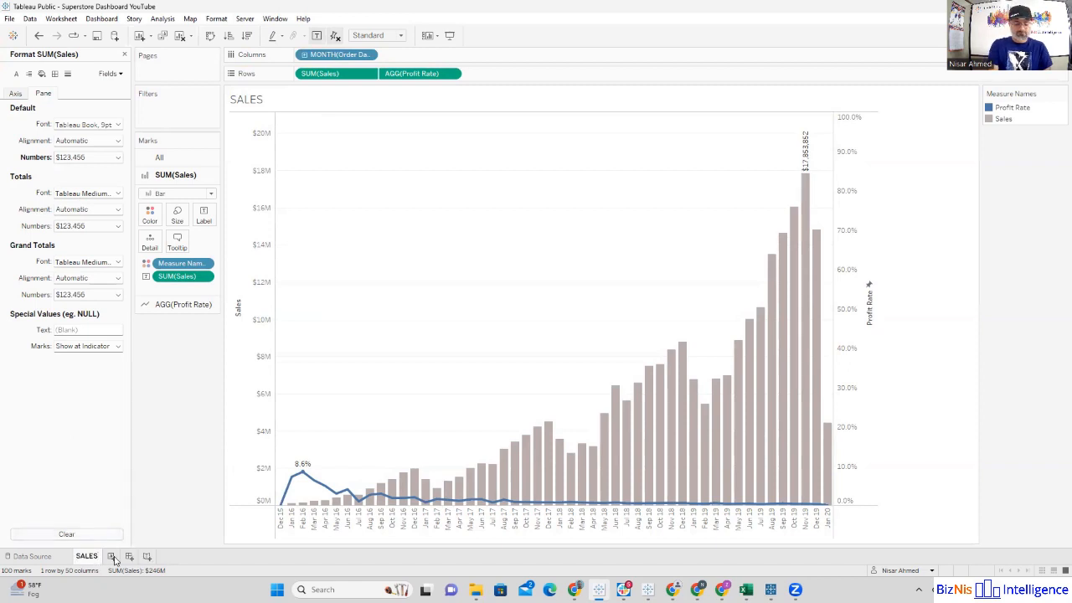
text(& PROFIT)
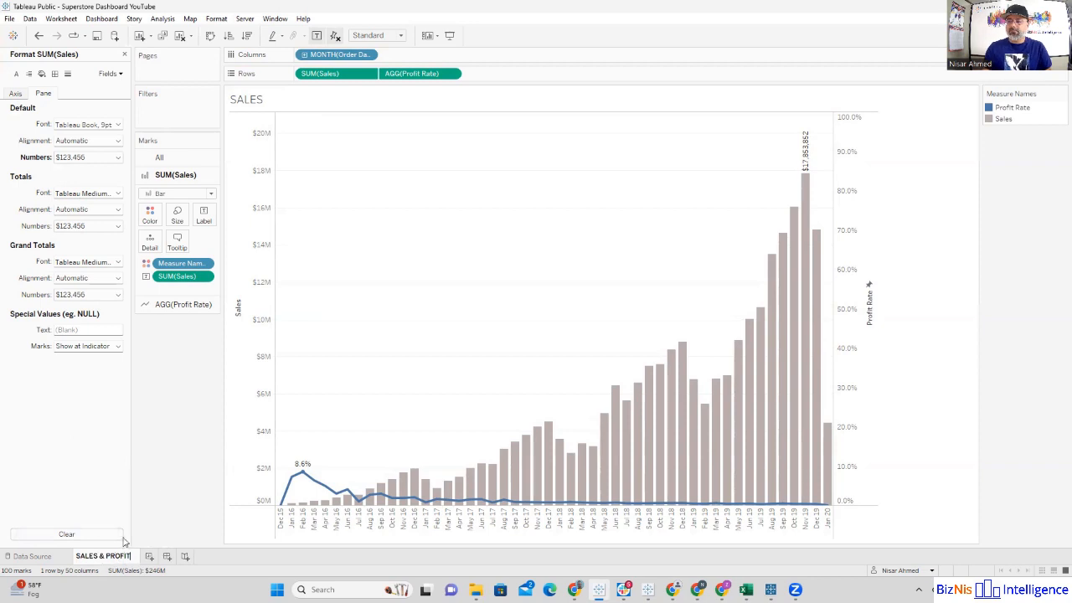
key(Return)
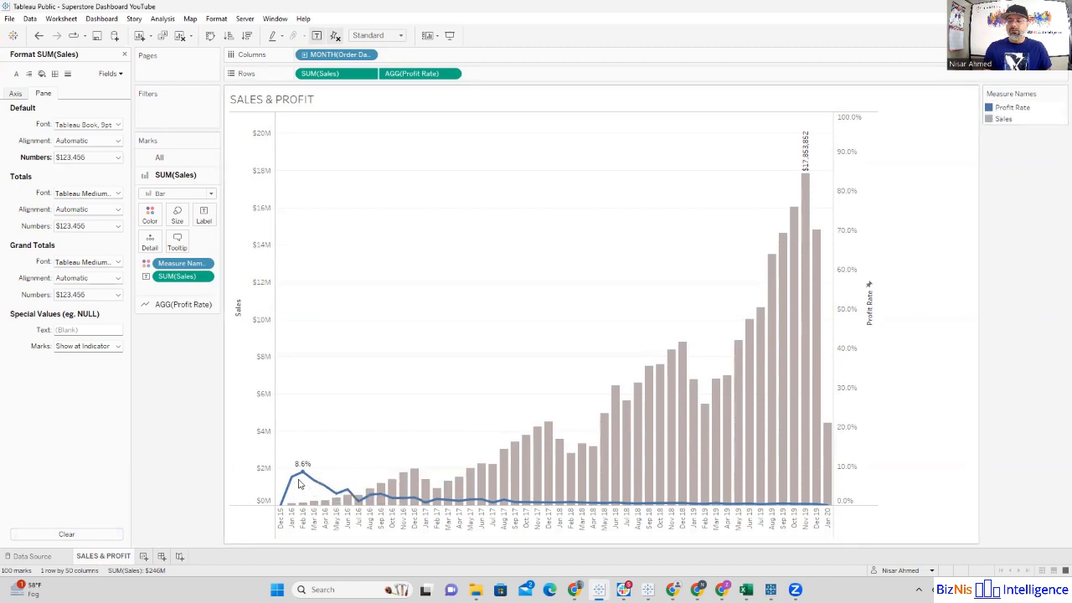
Step: Hide the Sales and Profit Rate axis headers, and show the Sales axis header again
mouse_move(299, 476)
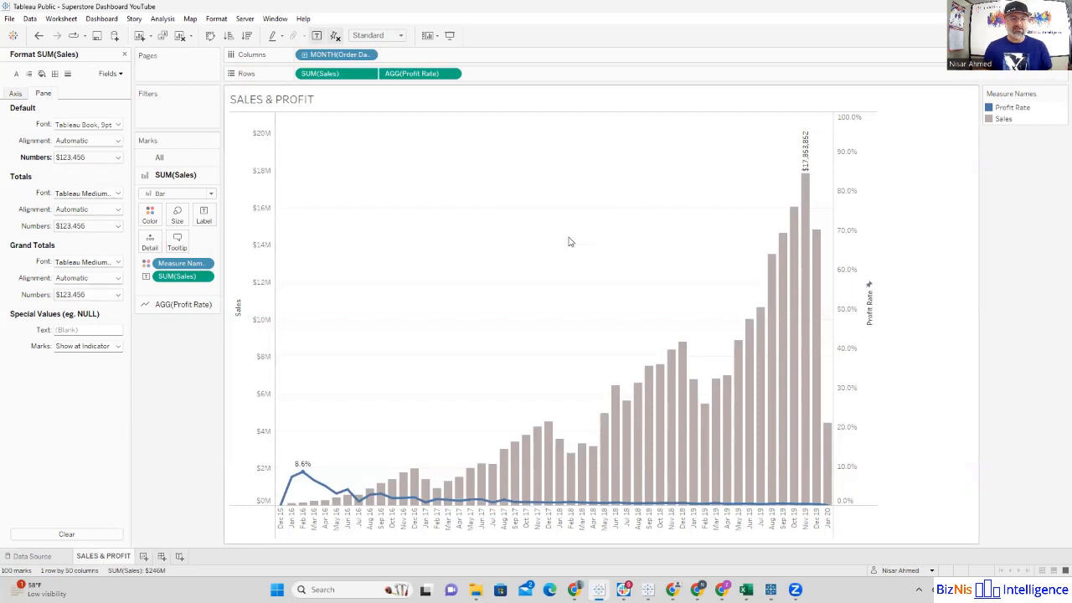
right_click(258, 234)
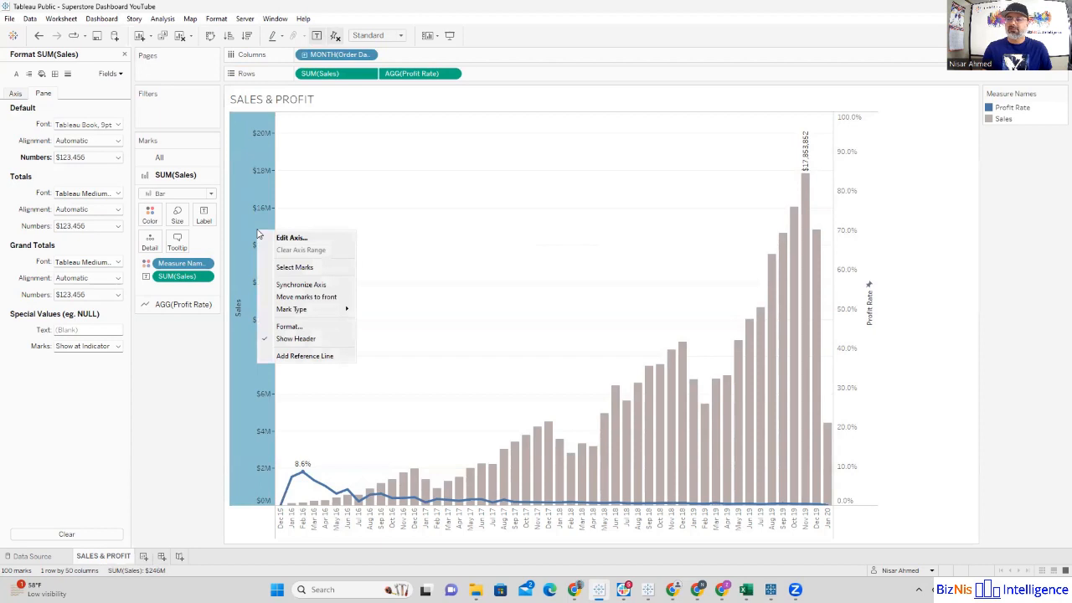
click(284, 342)
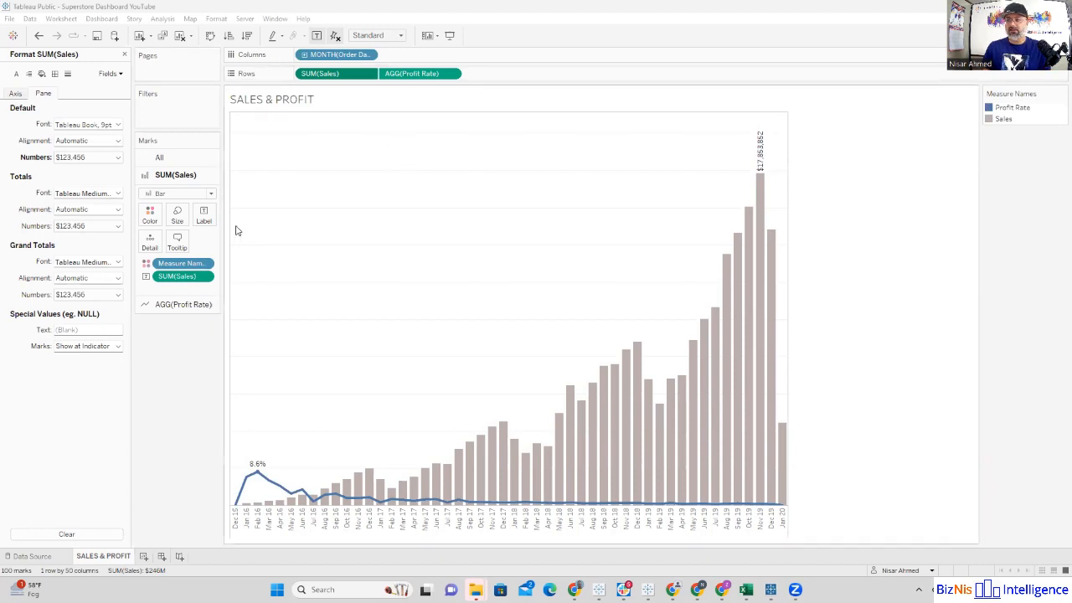
click(367, 73)
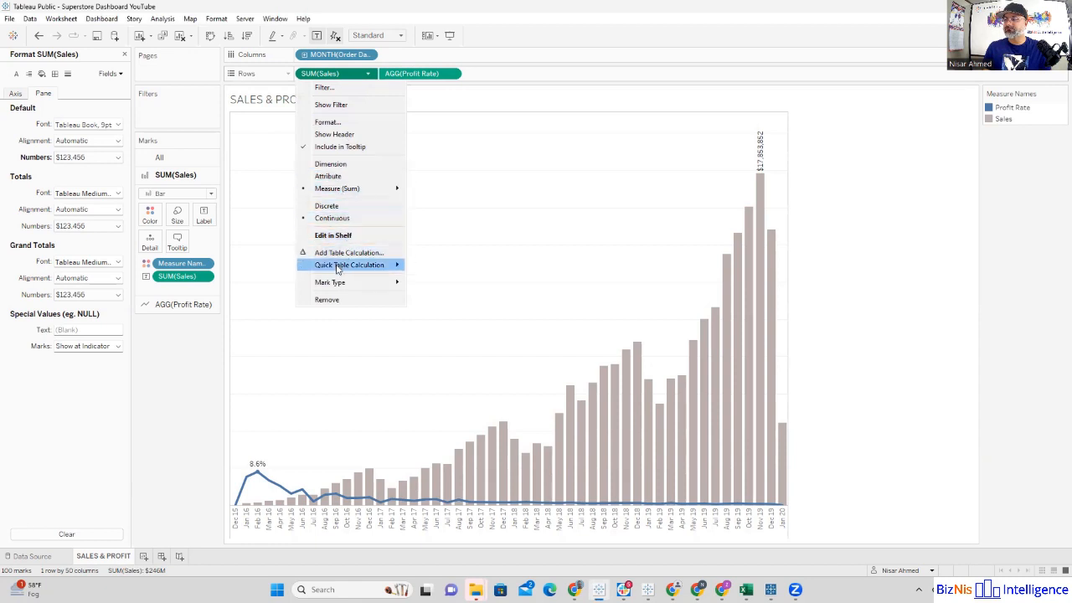
click(332, 136)
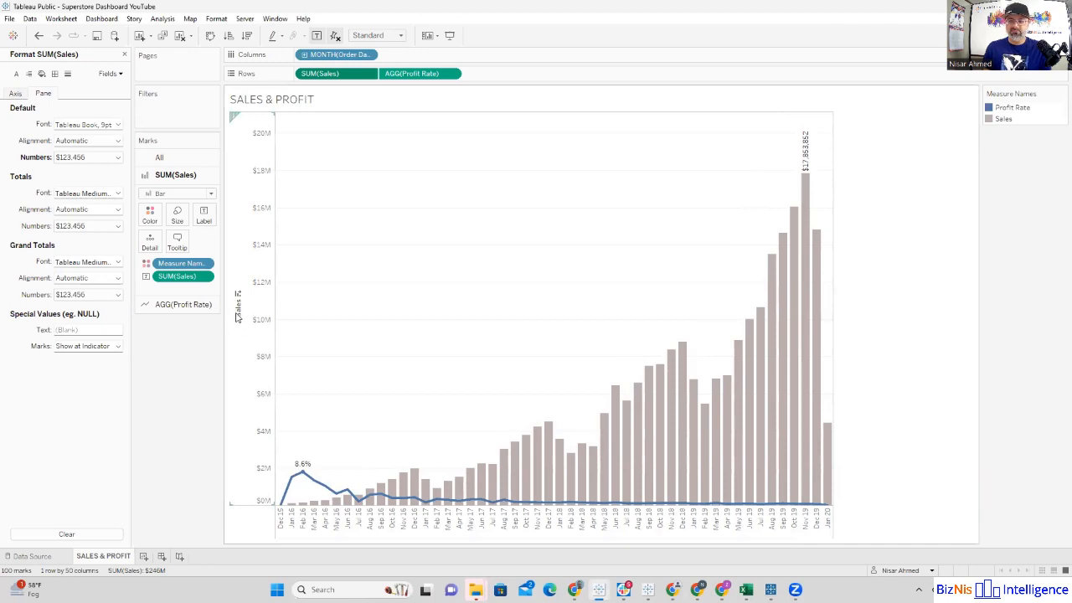
Step: Remove the title text from the Sales axis, keeping its scale values
click(237, 316)
right_click(237, 315)
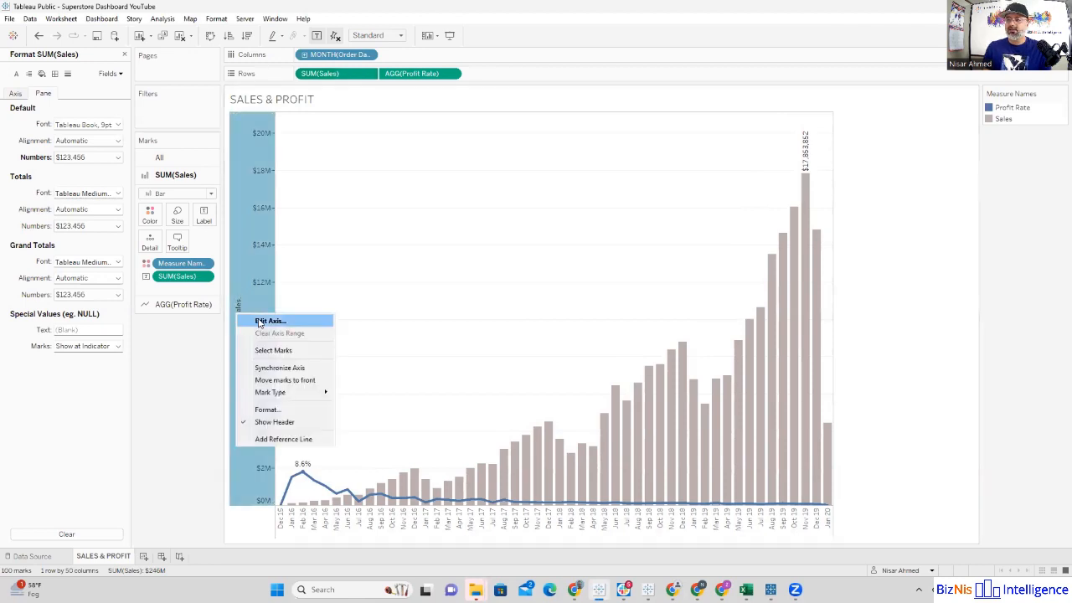
click(256, 319)
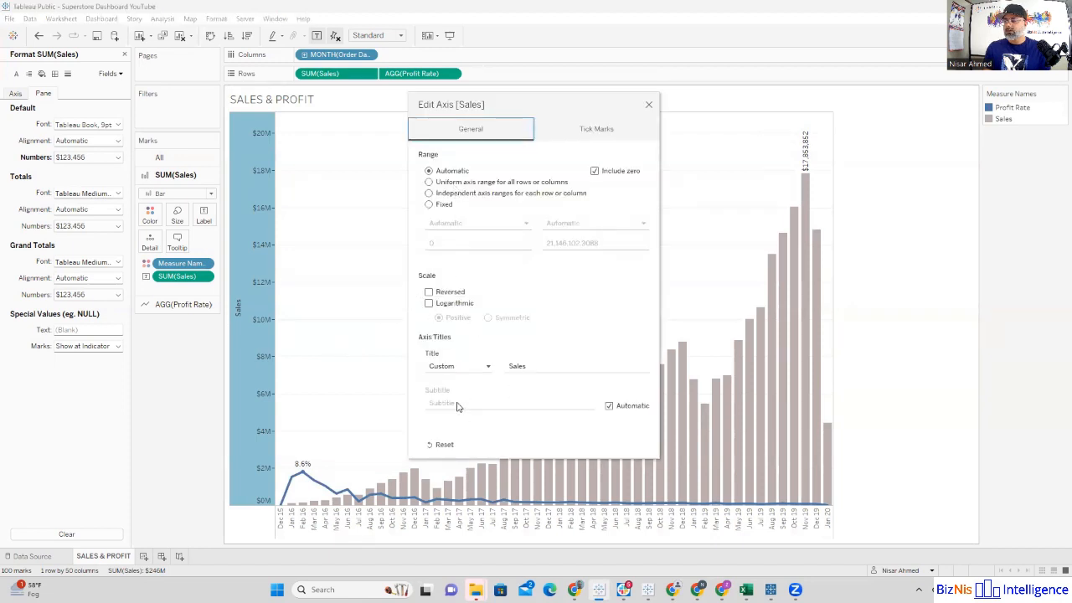
click(520, 368)
key(ctrl+a)
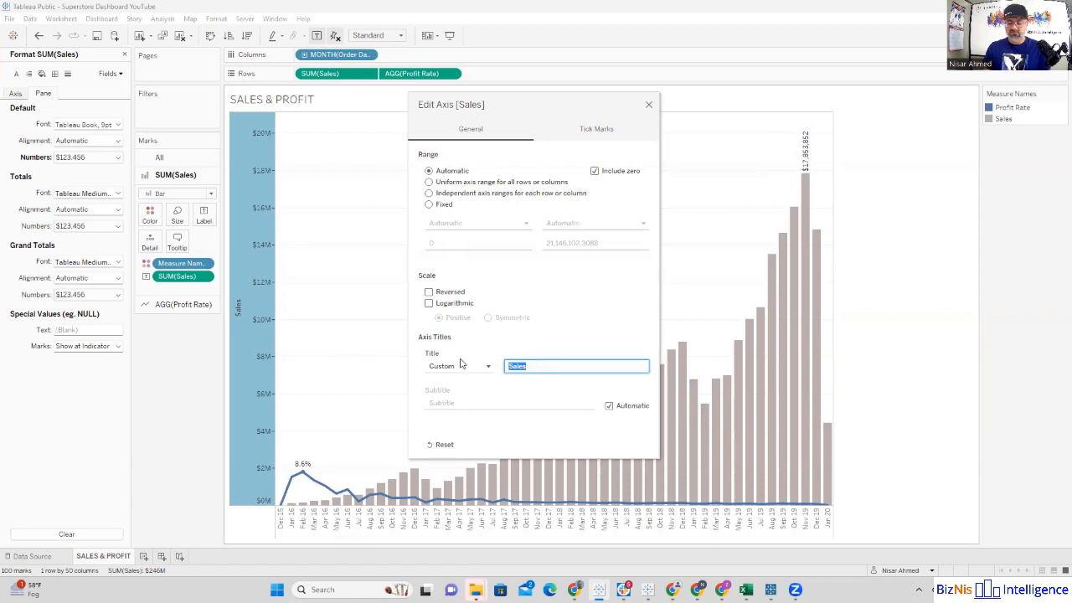
key(BackSpace)
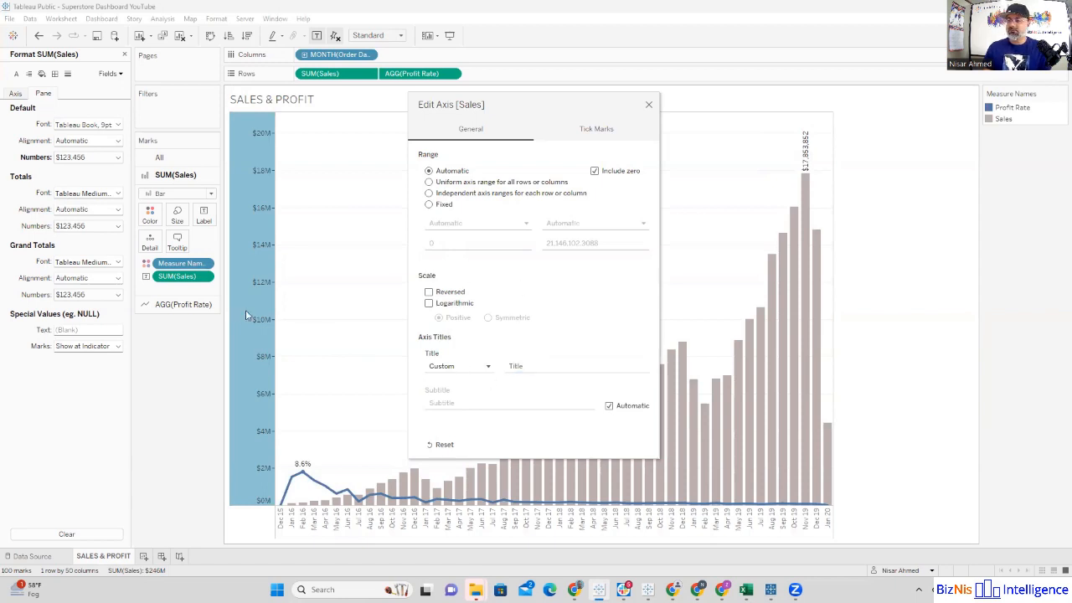
click(648, 105)
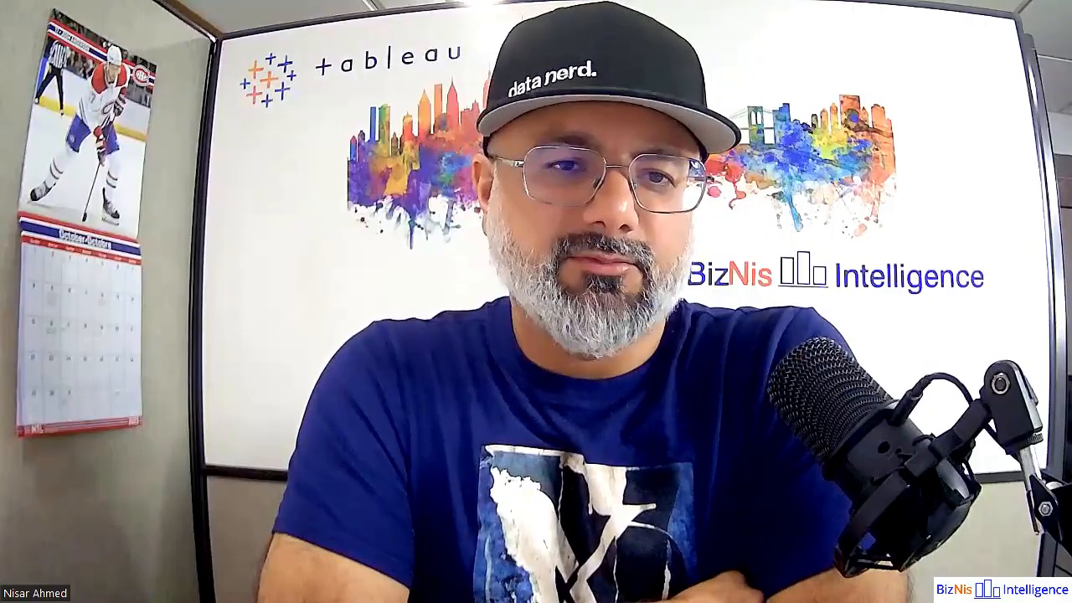